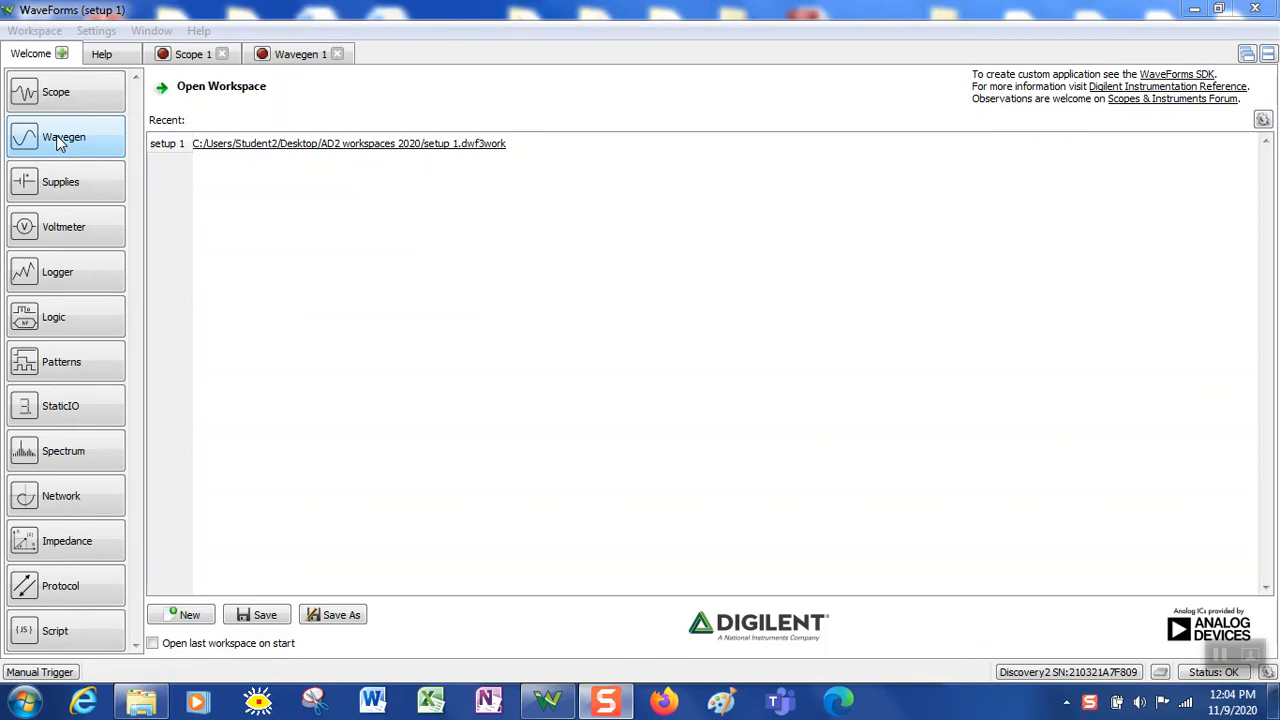
# - Switch to the Wavegen 1 instrument and set its plot color to Dark
pyautogui.click(300, 56)
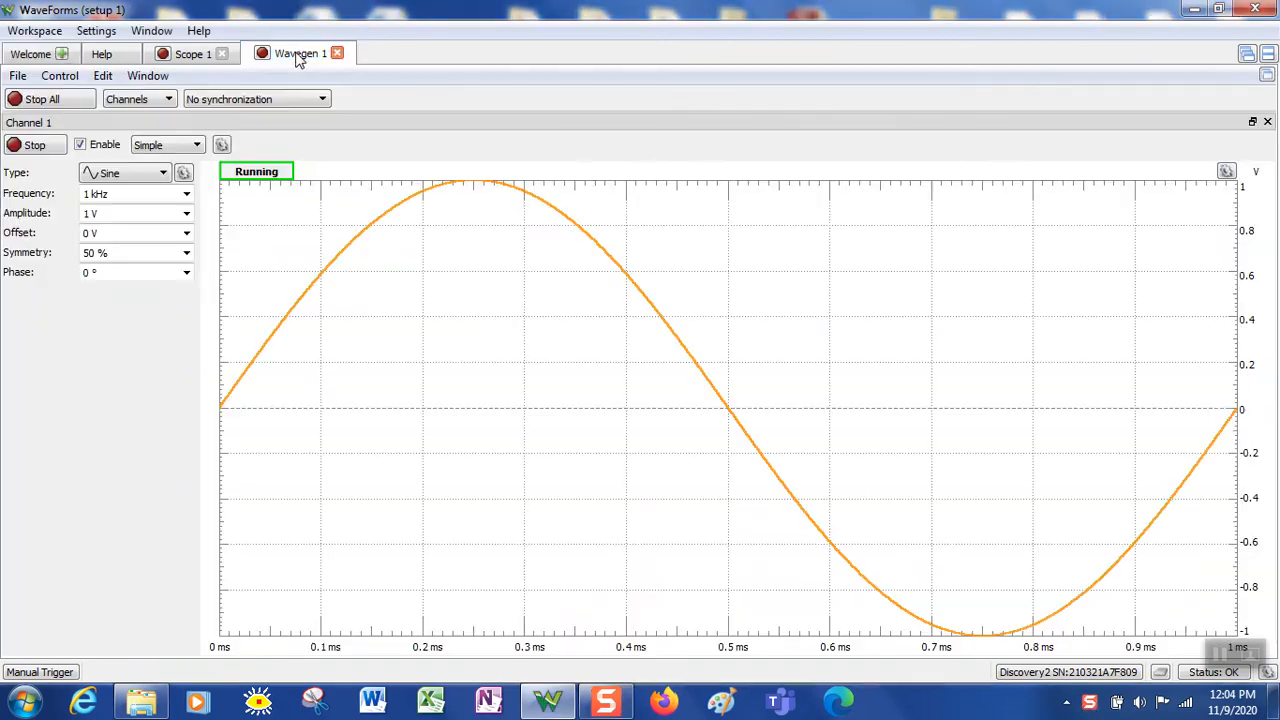
pyautogui.click(1228, 173)
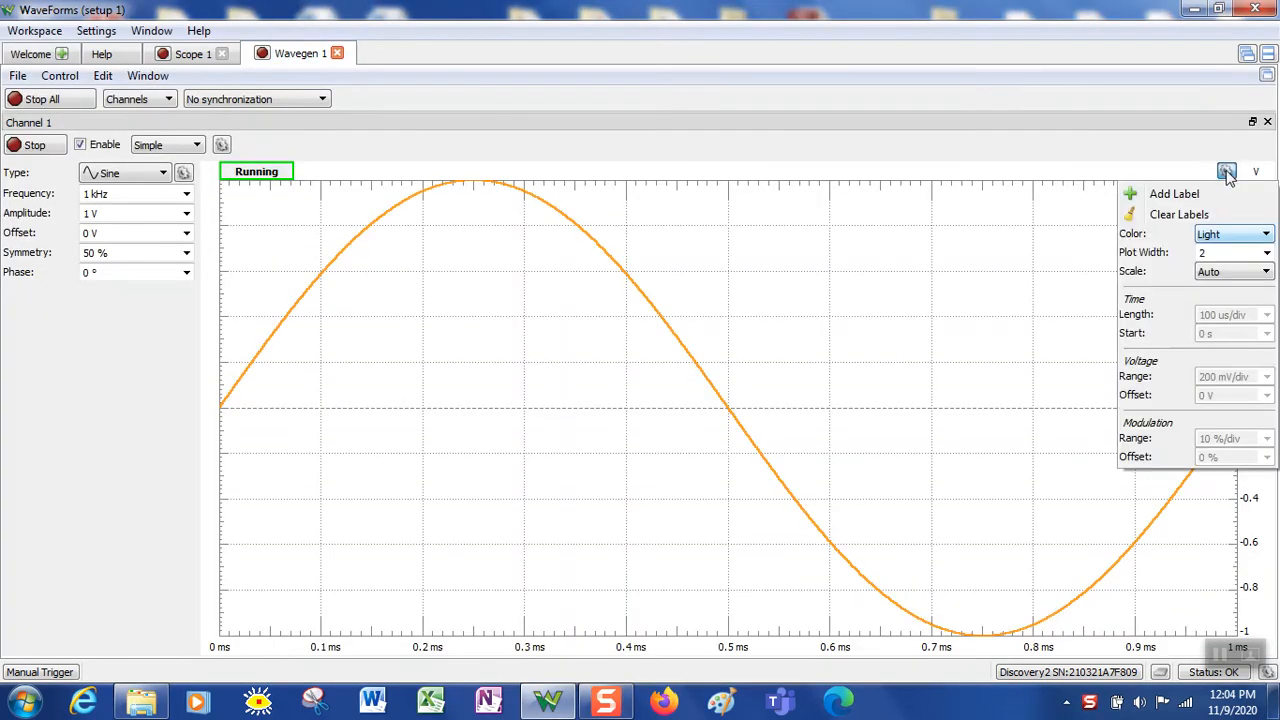
pyautogui.click(1267, 236)
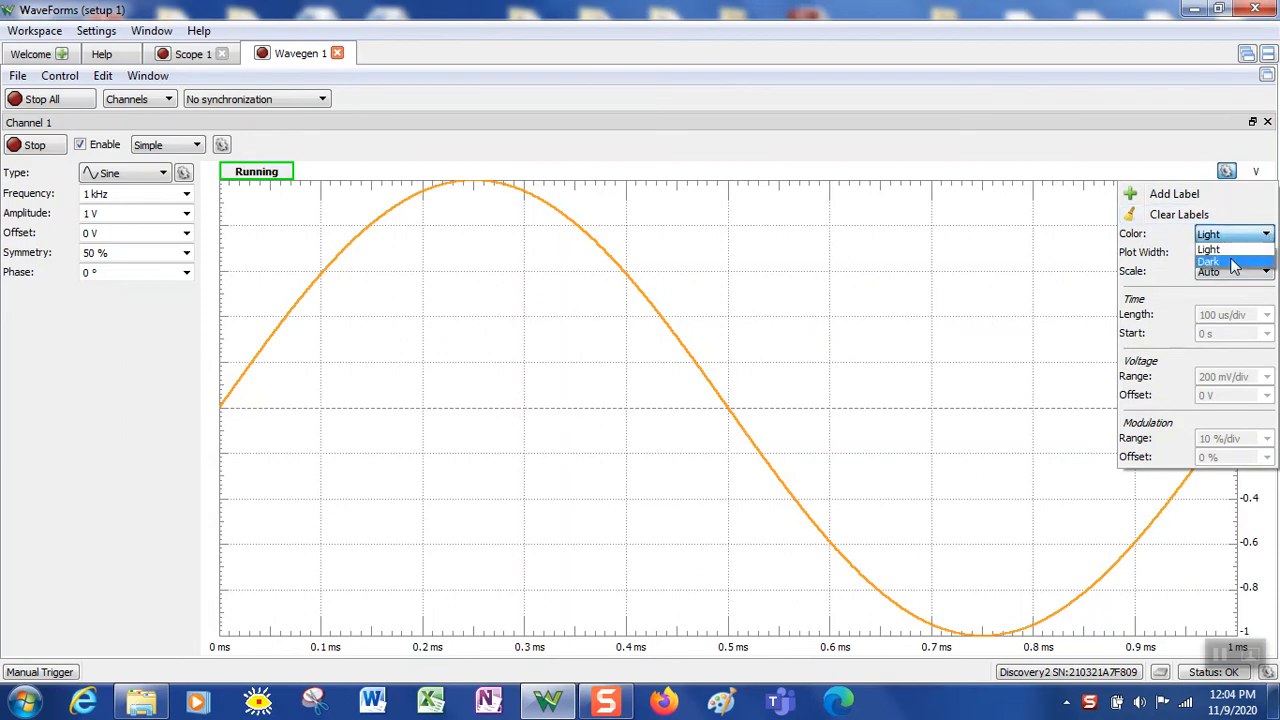
pyautogui.click(1234, 261)
# - Set the Wavegen plot color to Light and close the plot options
pyautogui.click(1236, 236)
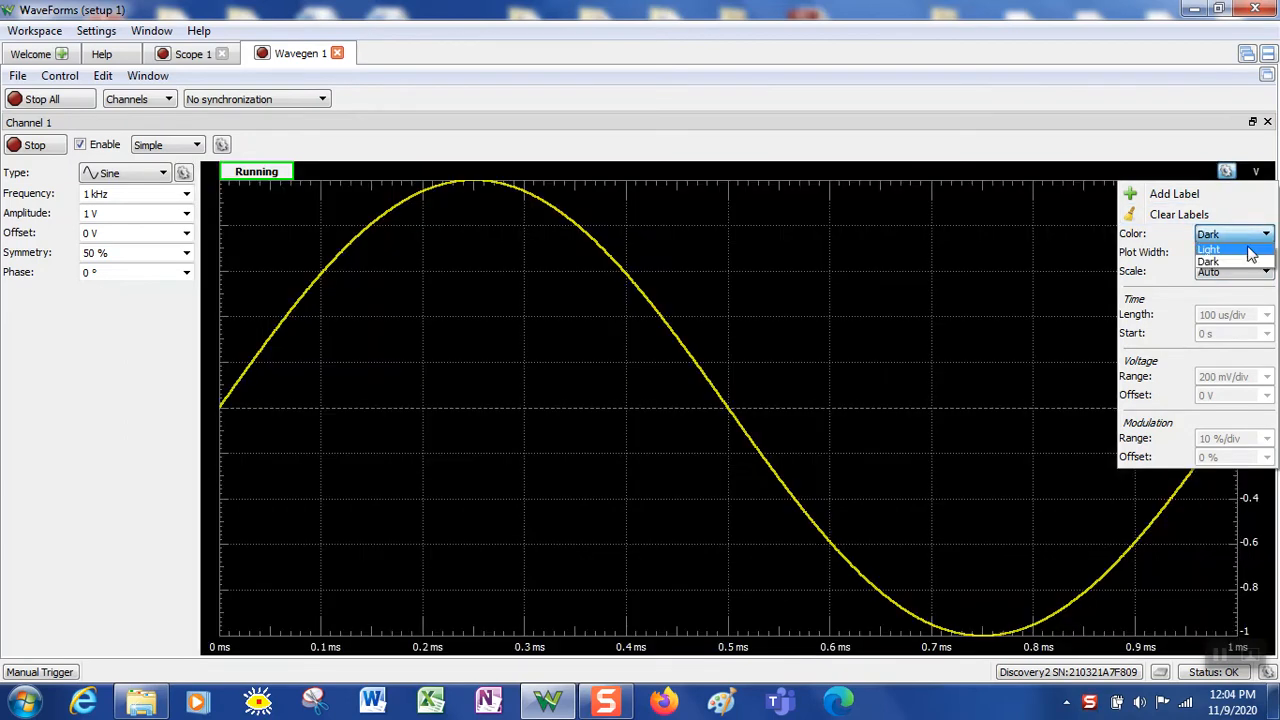
pyautogui.click(1236, 250)
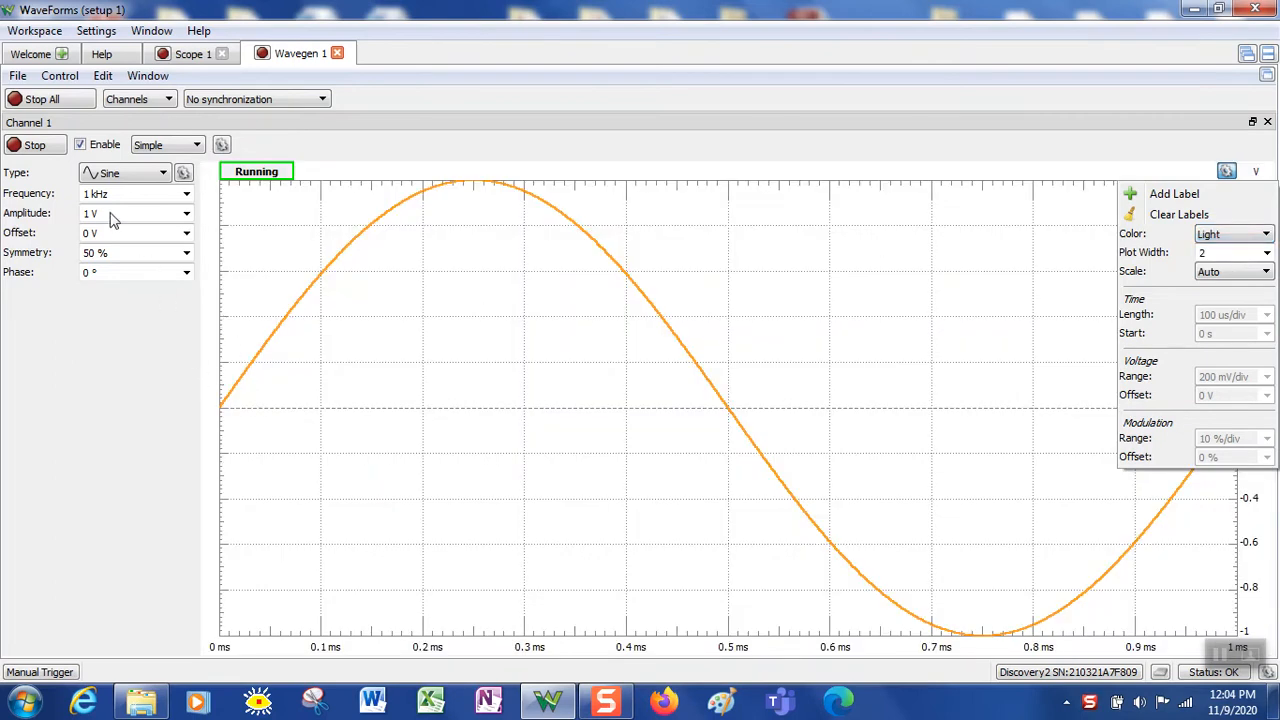
pyautogui.click(828, 343)
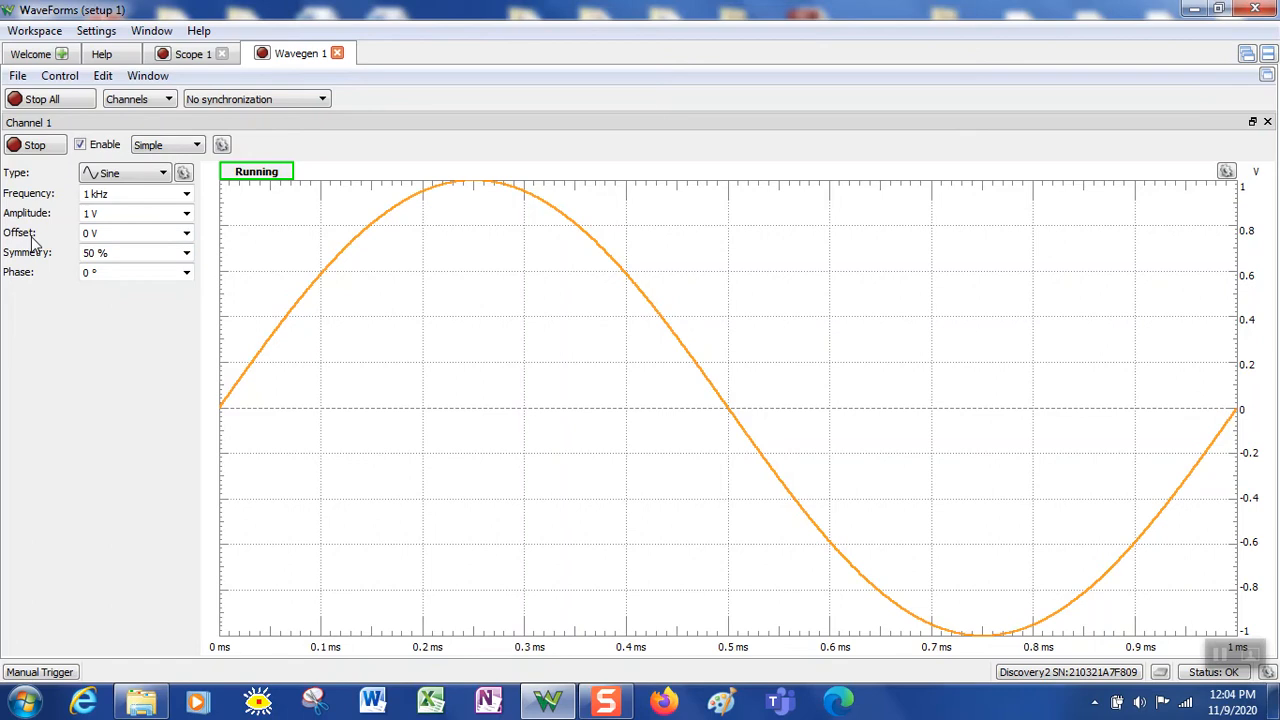
# - Set the symmetry of the Channel 1 sine wave to 77 %
pyautogui.click(186, 254)
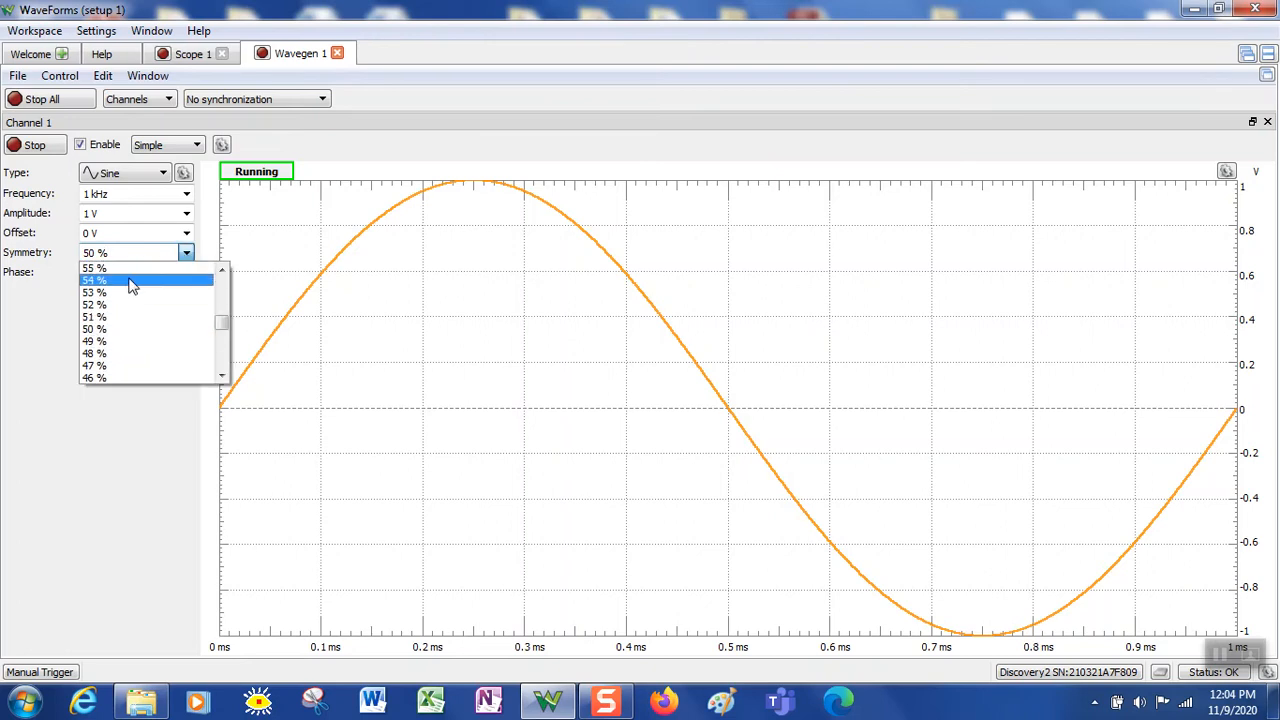
pyautogui.moveTo(223, 320); pyautogui.dragTo(223, 301)
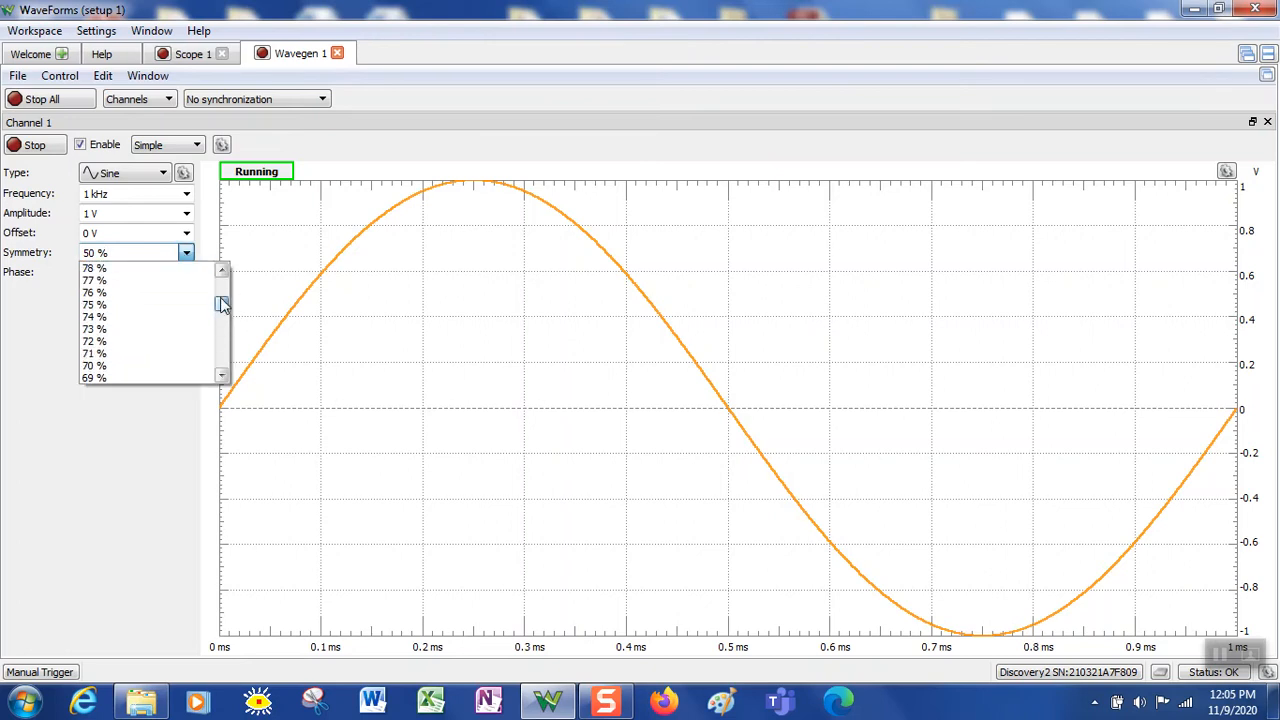
pyautogui.click(133, 281)
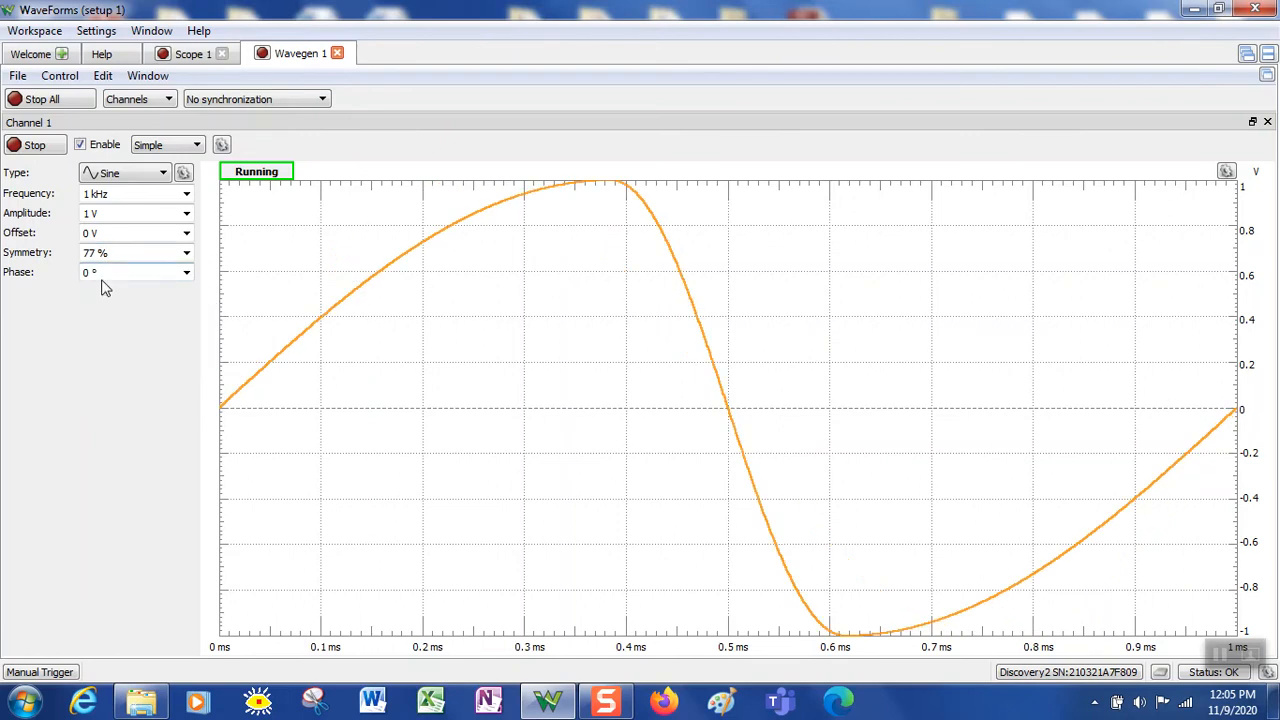
# - Bring the sine wave's symmetry back to 50 %, passing through 51 %
pyautogui.click(118, 257)
pyautogui.click(186, 255)
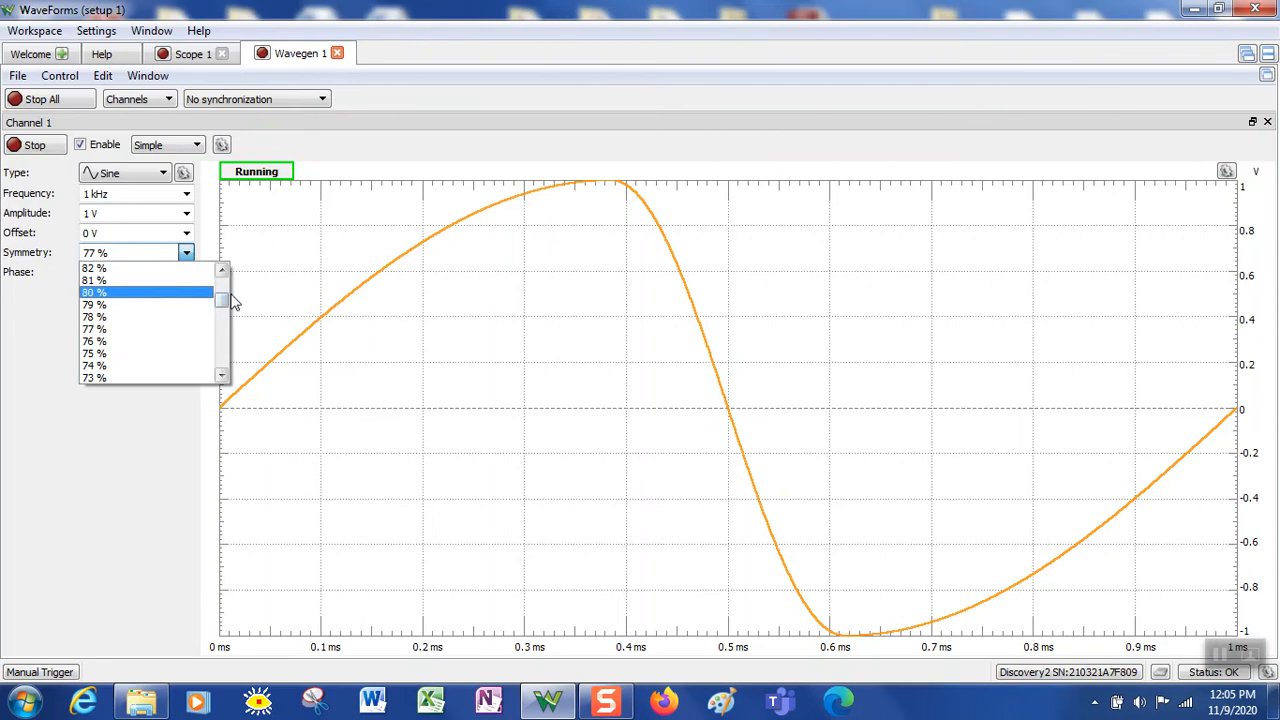
pyautogui.moveTo(228, 305)
pyautogui.mouseDown()
pyautogui.moveTo(225, 334)
pyautogui.moveTo(224, 309)
pyautogui.moveTo(223, 322)
pyautogui.mouseUp()
pyautogui.click(136, 306)
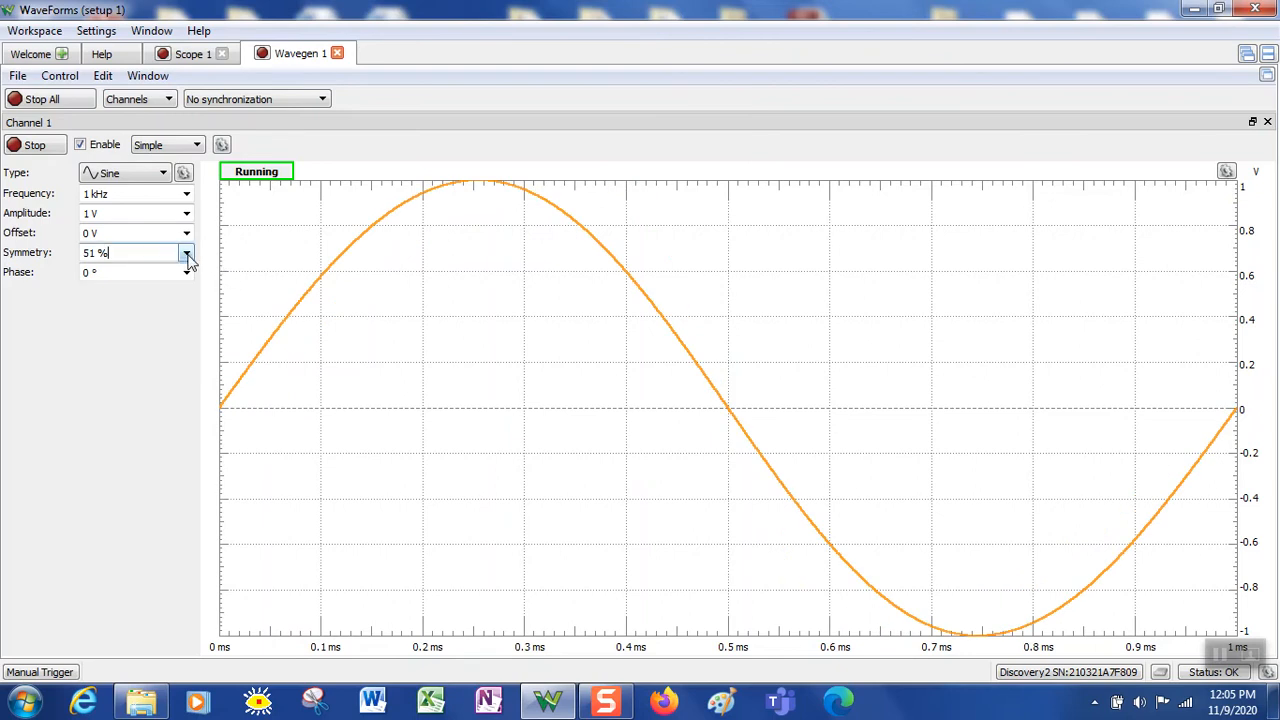
pyautogui.click(186, 254)
pyautogui.click(136, 334)
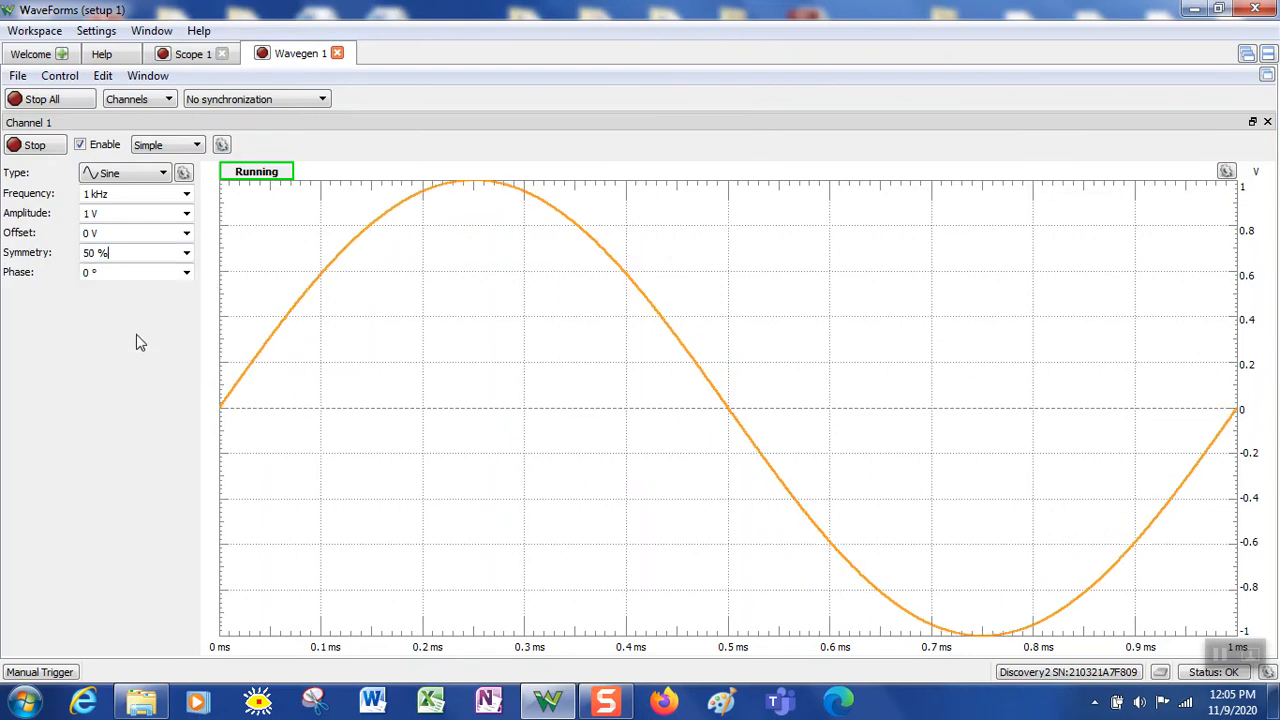
# - Set the sine wave's phase to 30° and increase it to 90°
pyautogui.click(185, 274)
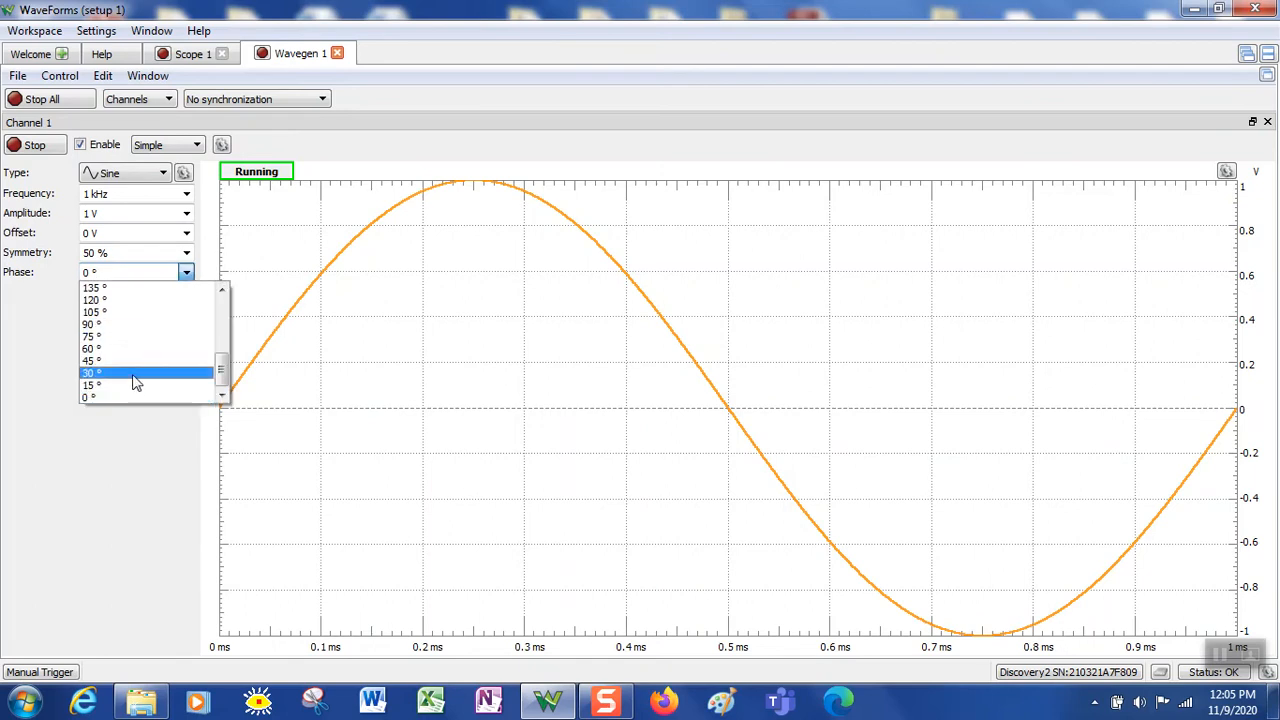
pyautogui.click(134, 373)
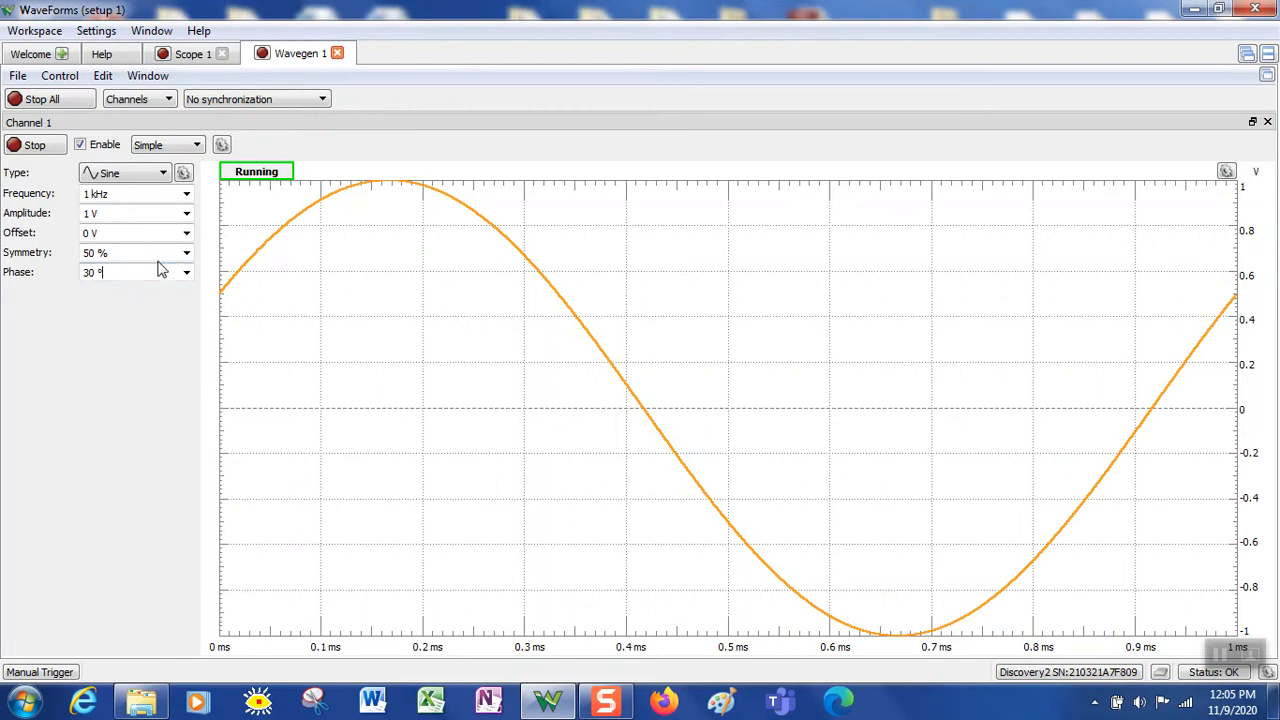
pyautogui.click(186, 277)
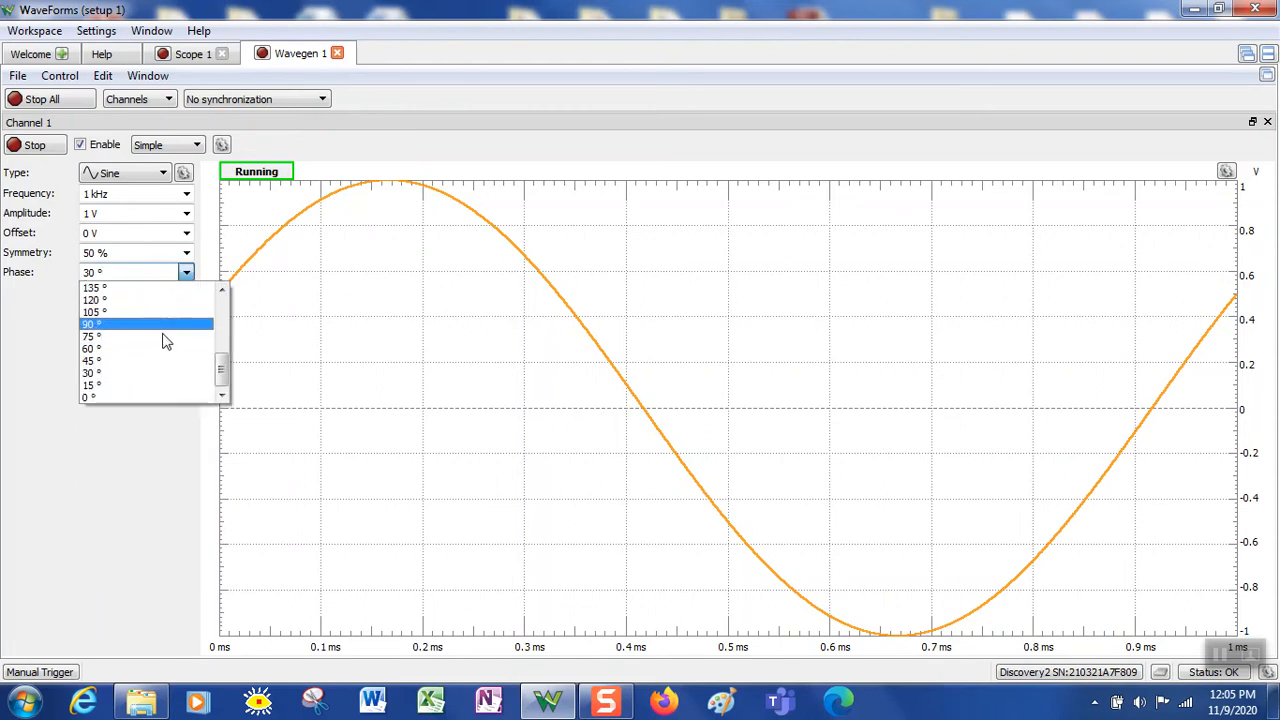
pyautogui.click(166, 325)
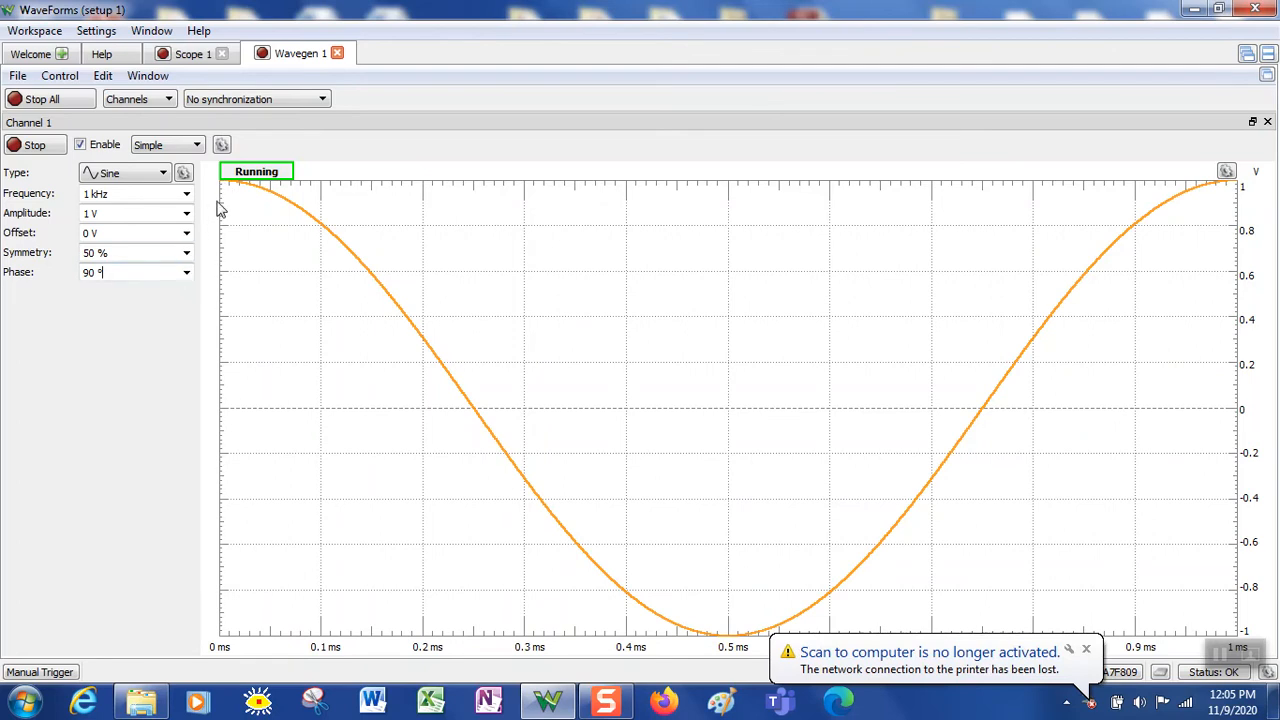
# - Set the sine wave's phase back to 0°
pyautogui.click(188, 279)
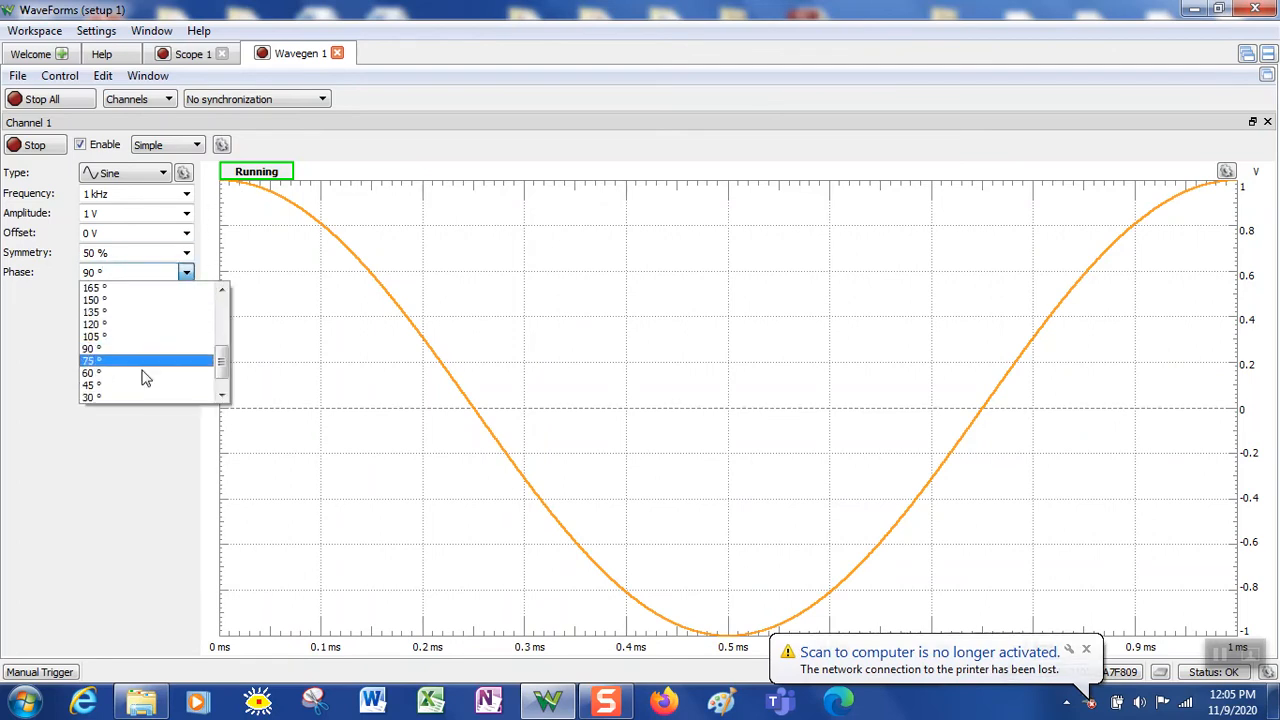
pyautogui.moveTo(222, 362); pyautogui.dragTo(222, 388)
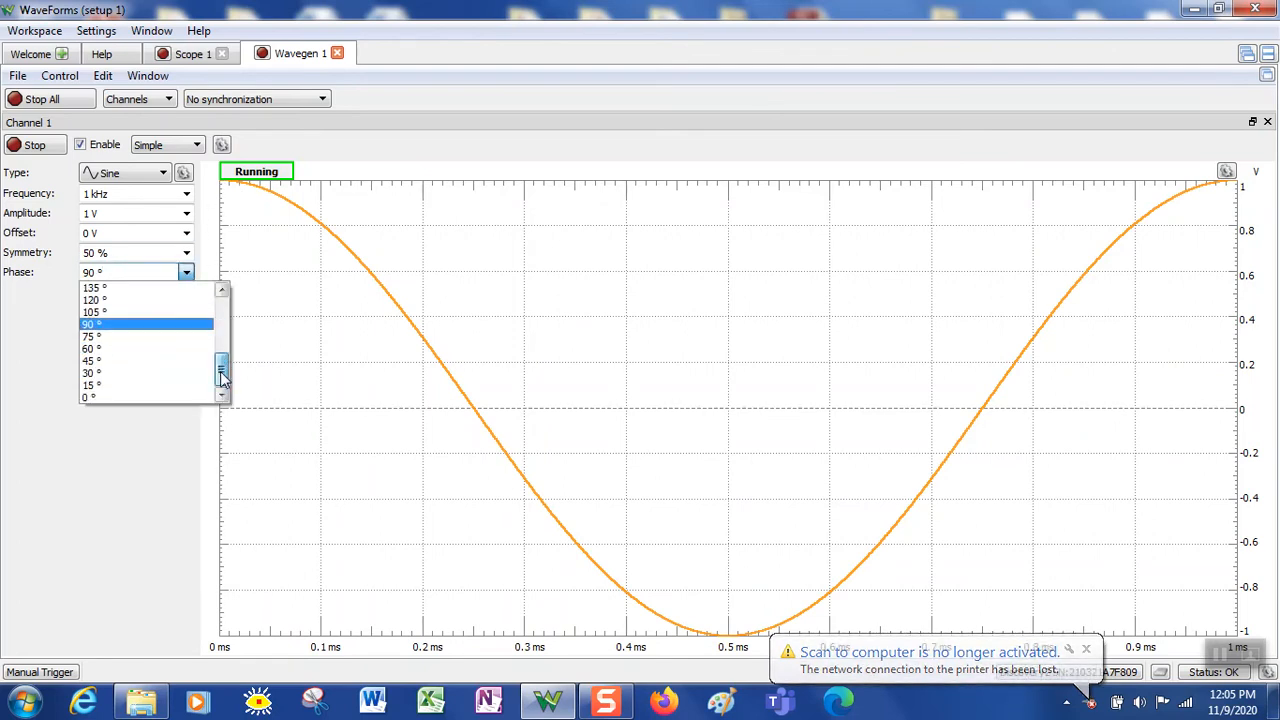
pyautogui.click(168, 393)
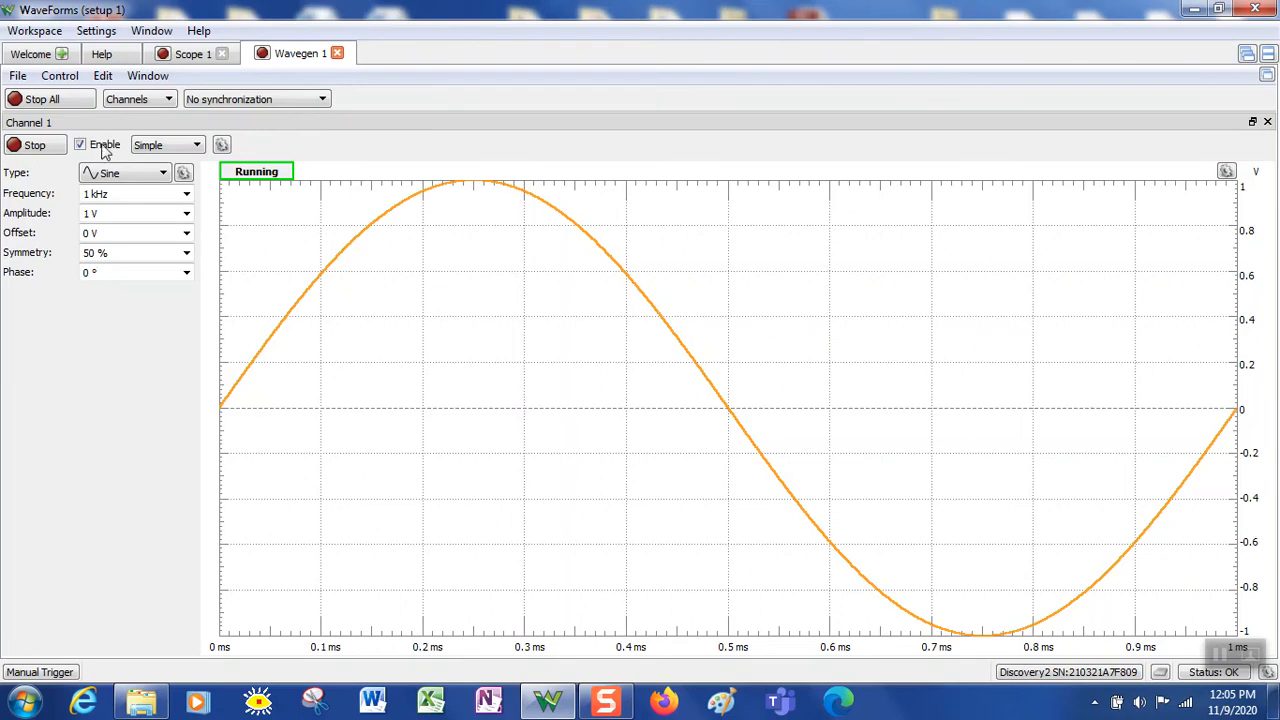
# - Set the offset of the Channel 1 sine wave to 500 mV
pyautogui.click(186, 234)
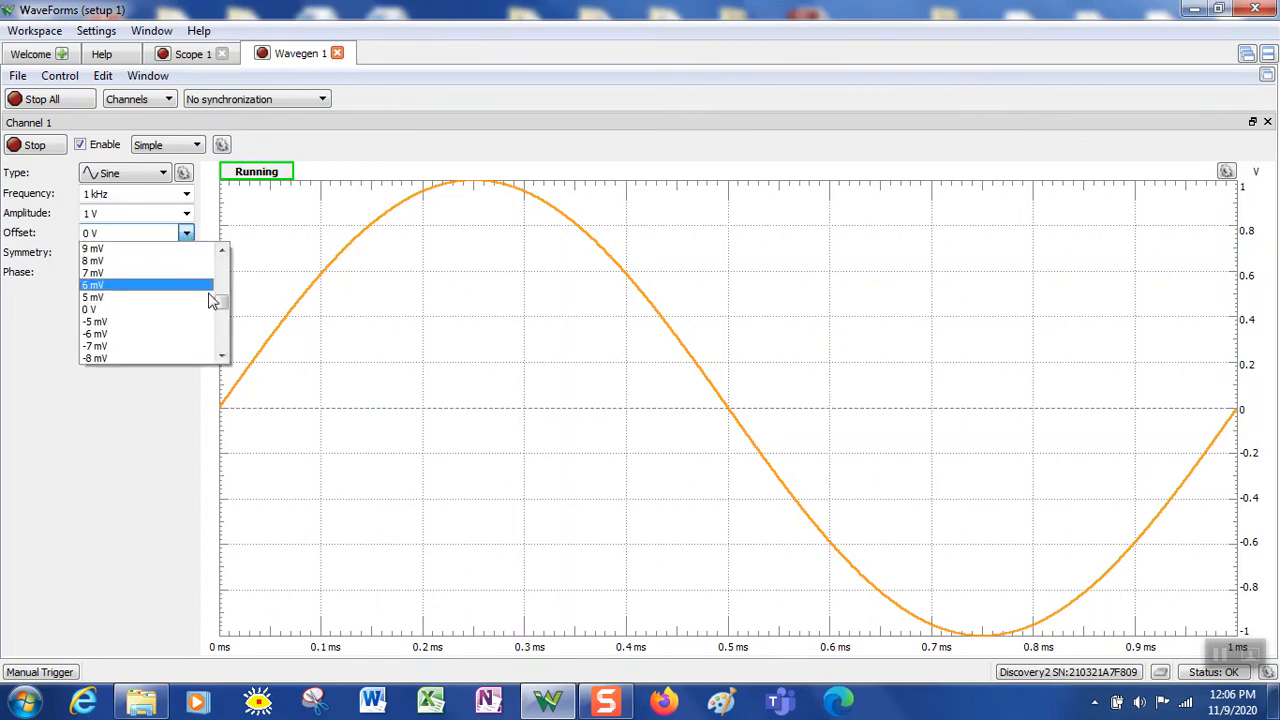
pyautogui.moveTo(224, 300); pyautogui.dragTo(221, 276)
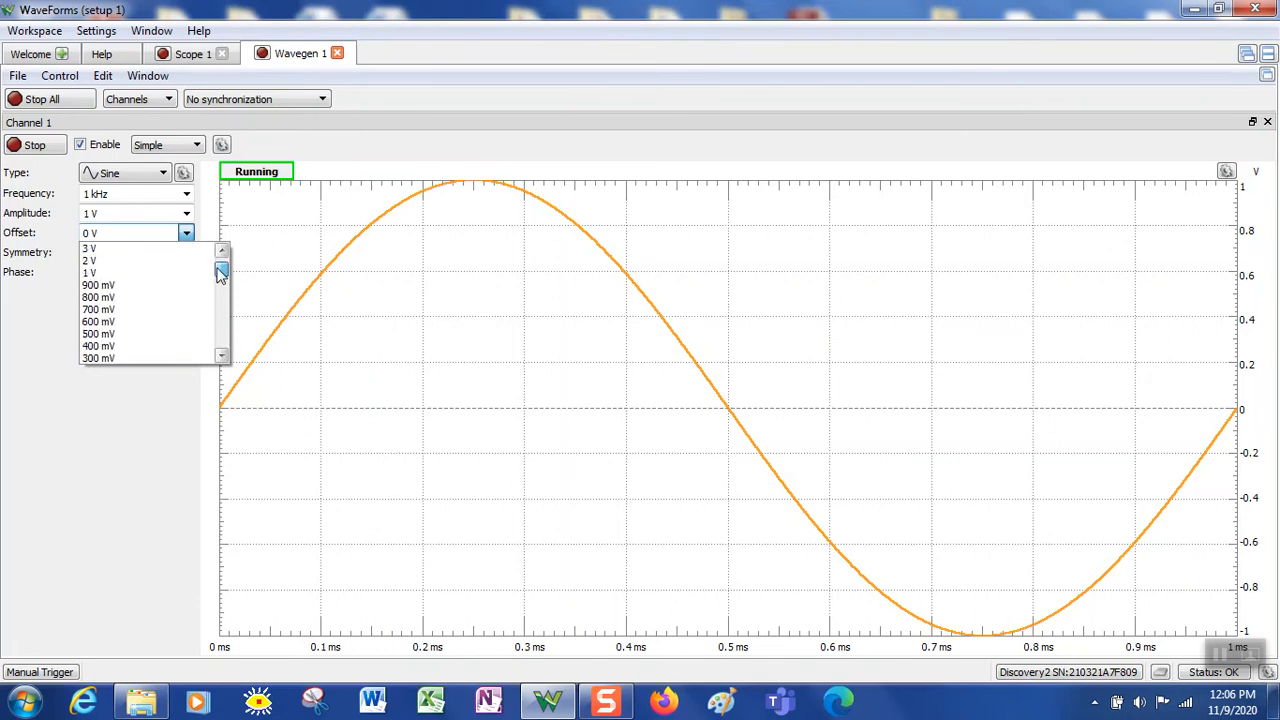
pyautogui.click(140, 337)
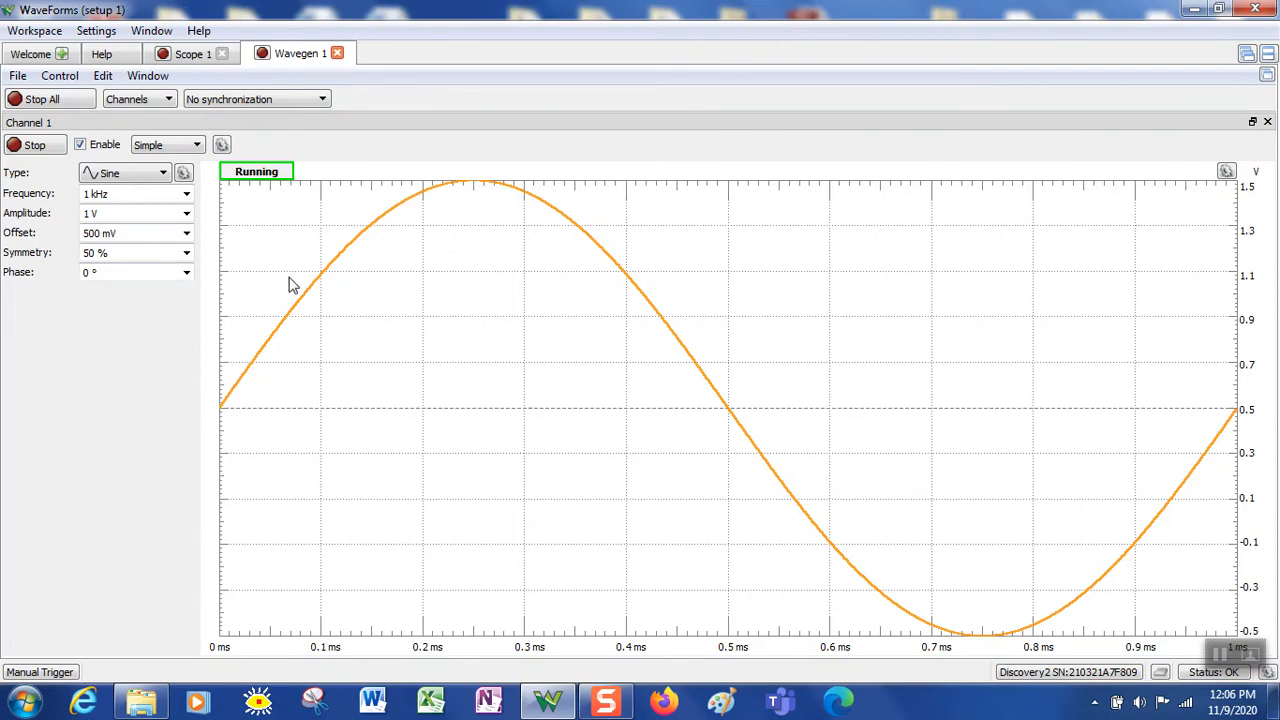
# - Set the sine wave's offset back to 0 V
pyautogui.click(187, 236)
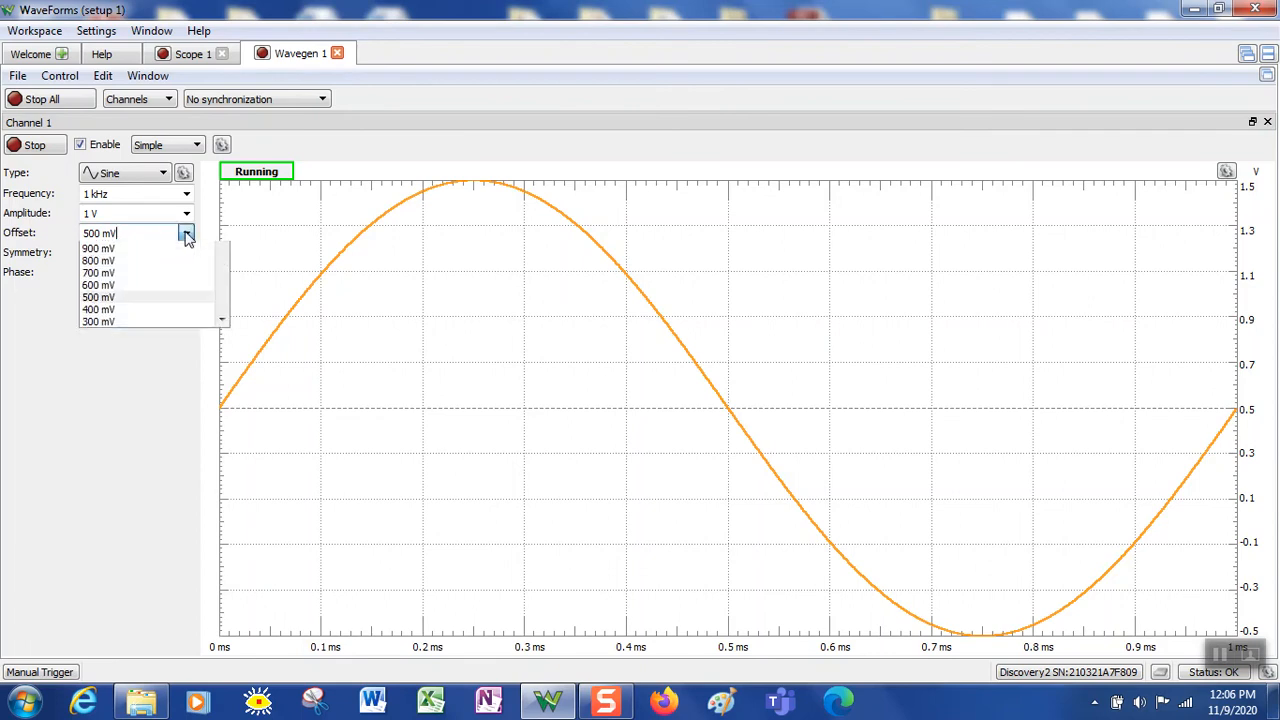
pyautogui.moveTo(228, 270); pyautogui.dragTo(221, 306)
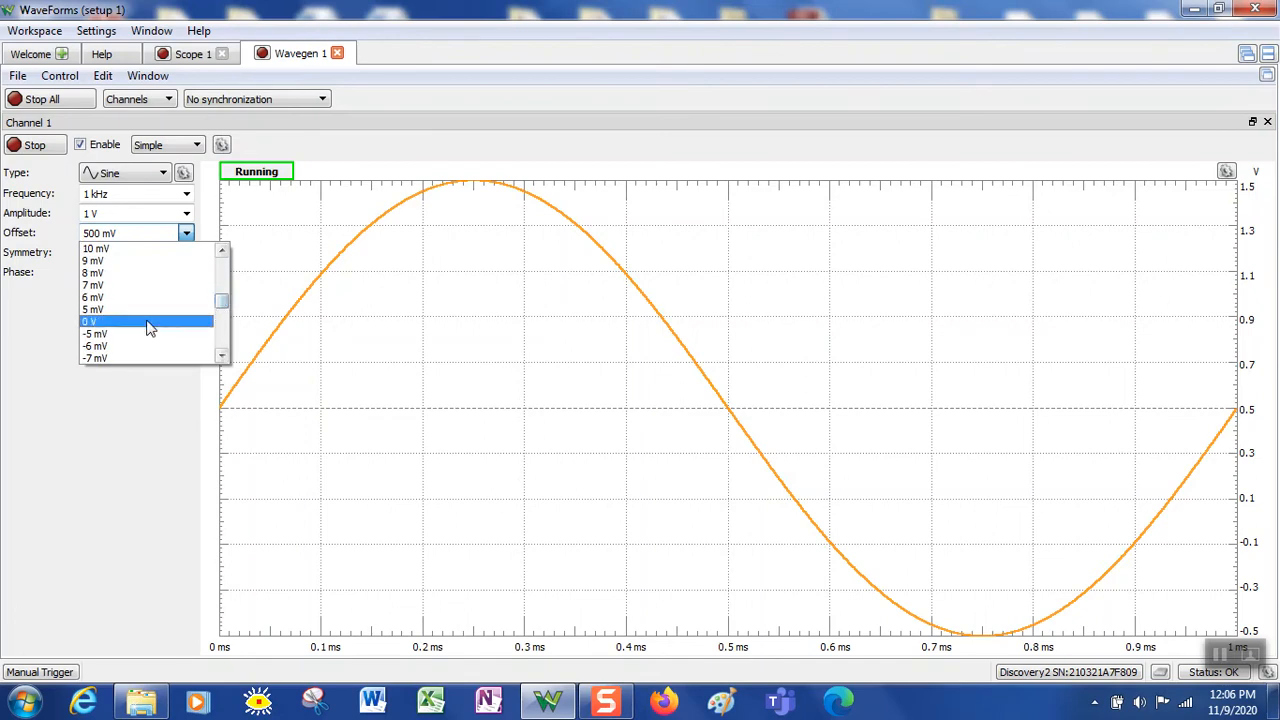
pyautogui.click(149, 323)
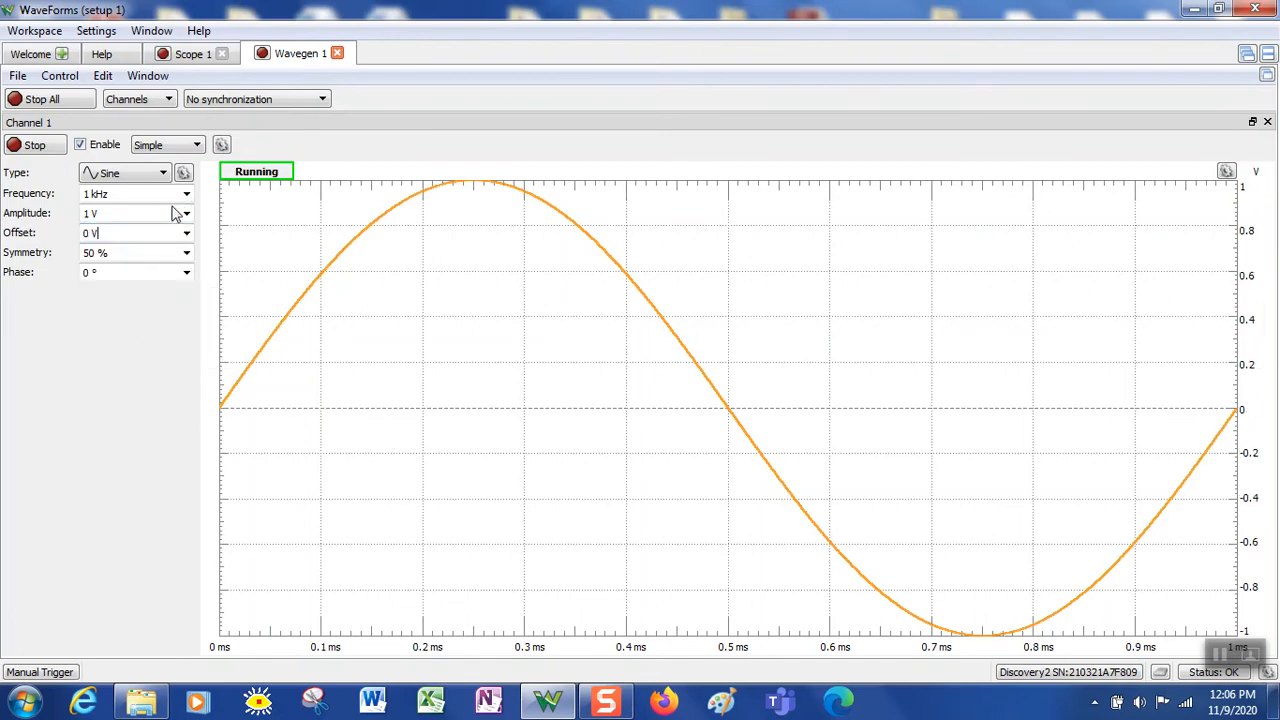
# - Change the Channel 1 waveform type to Square and check the available amplitude values, leaving the amplitude at 1 V
pyautogui.click(165, 175)
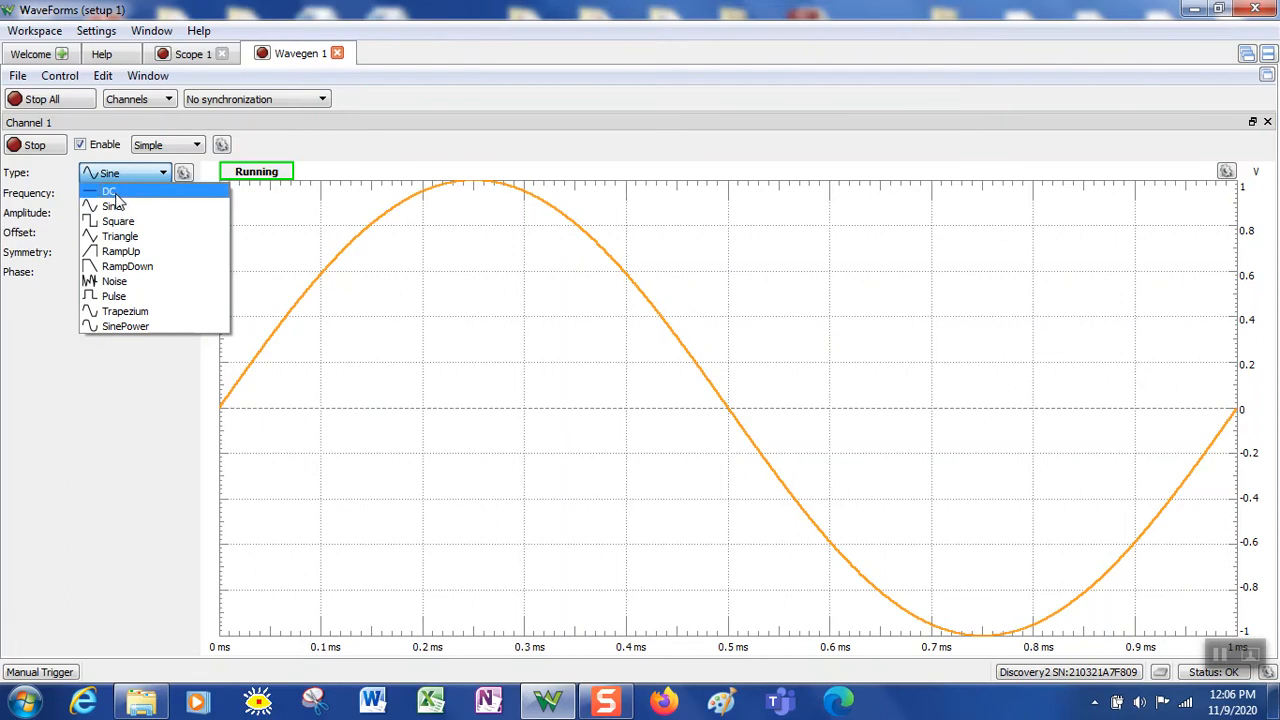
pyautogui.click(125, 224)
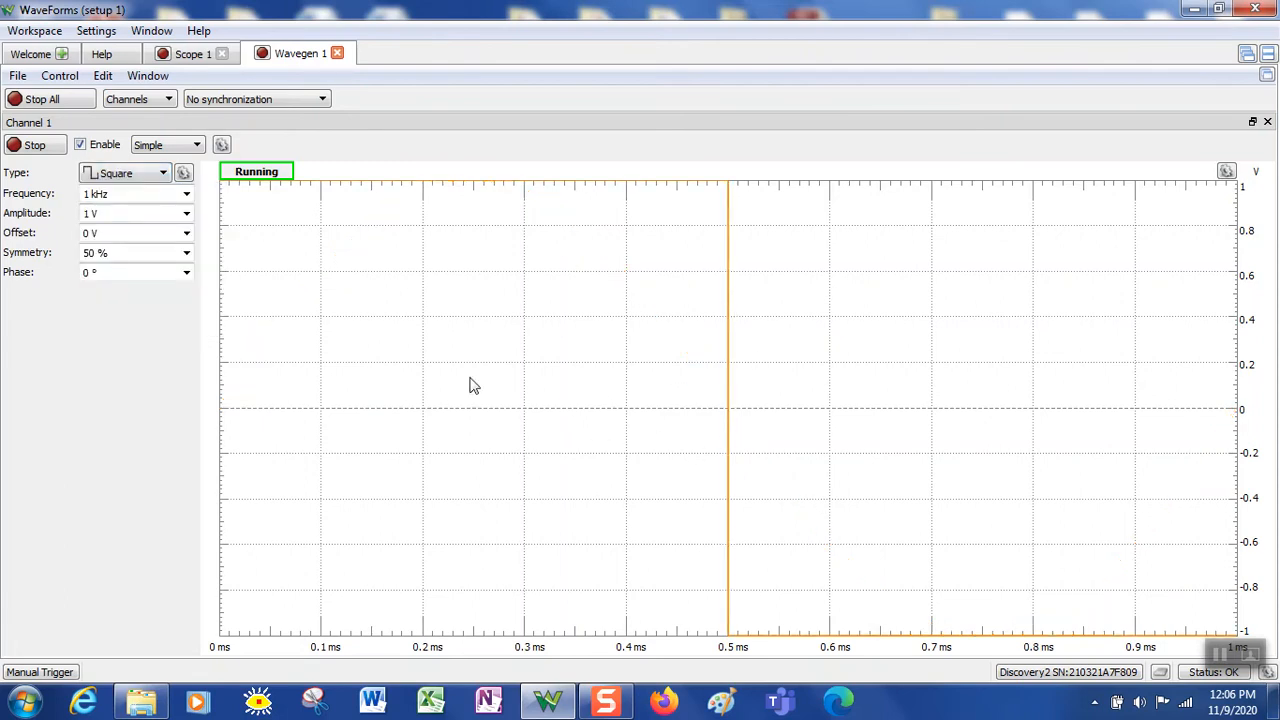
pyautogui.click(187, 216)
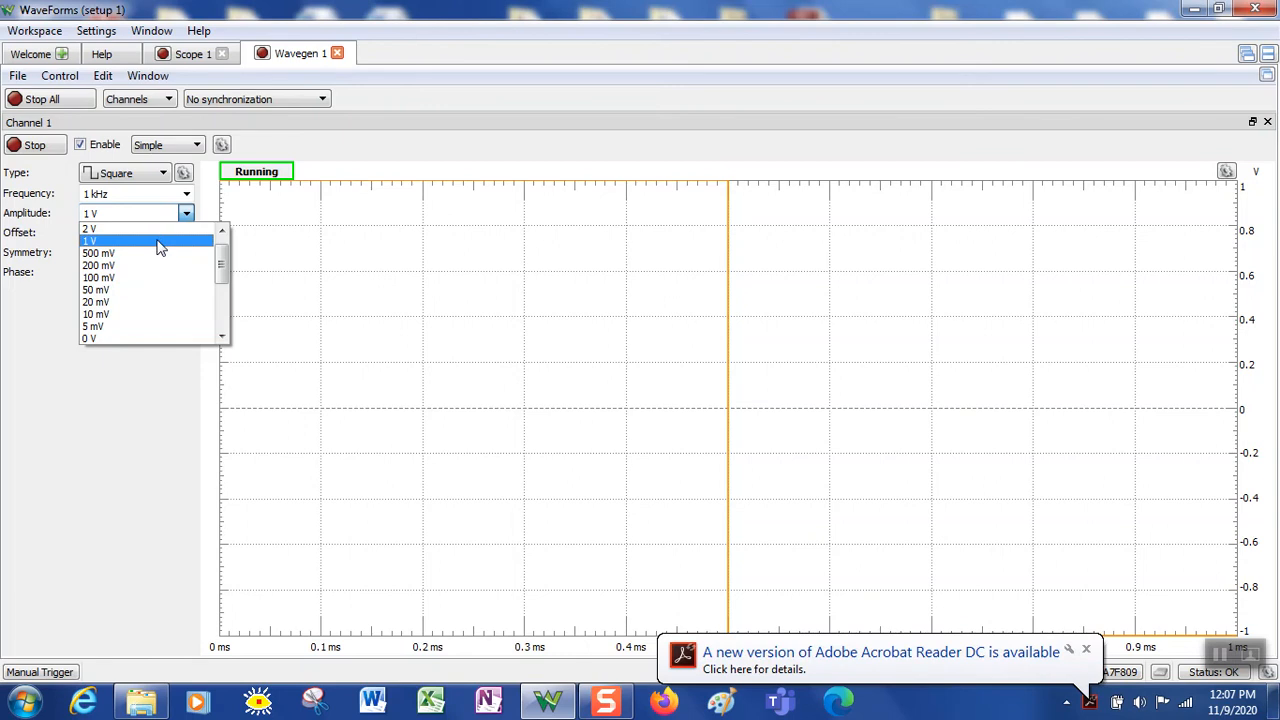
pyautogui.click(103, 384)
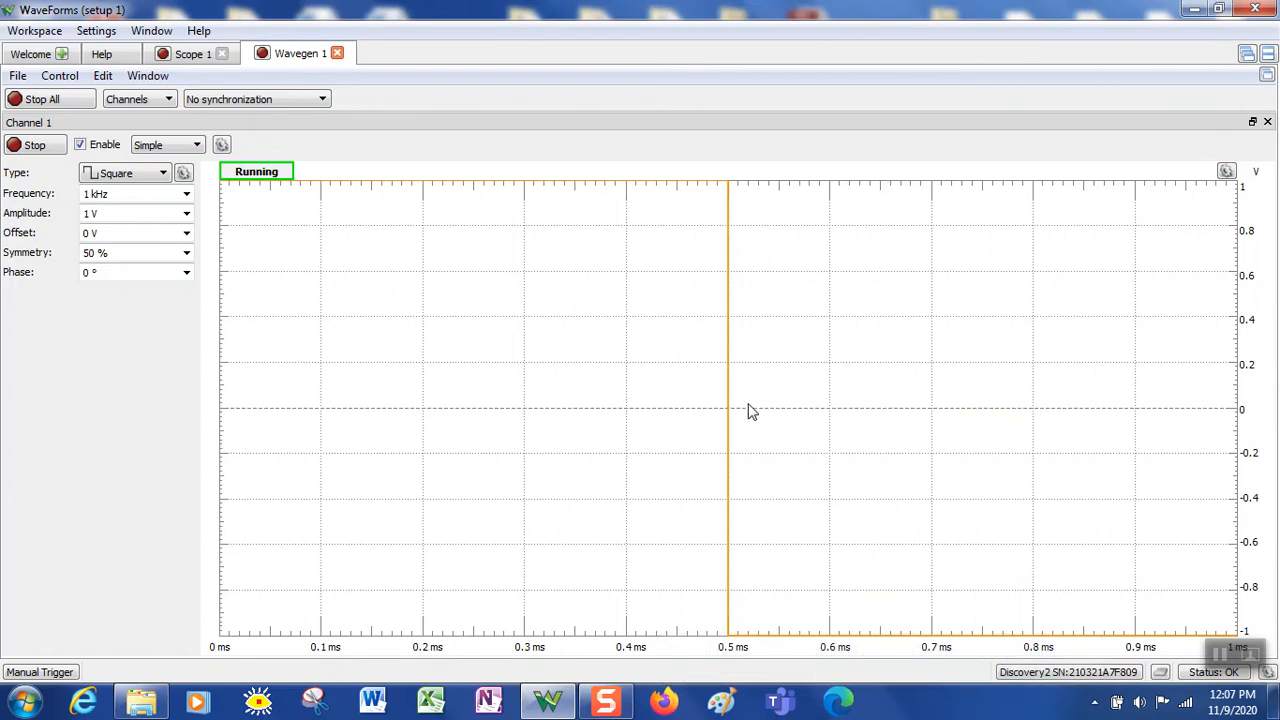
# - Set the square wave's offset to 1 V
pyautogui.click(186, 234)
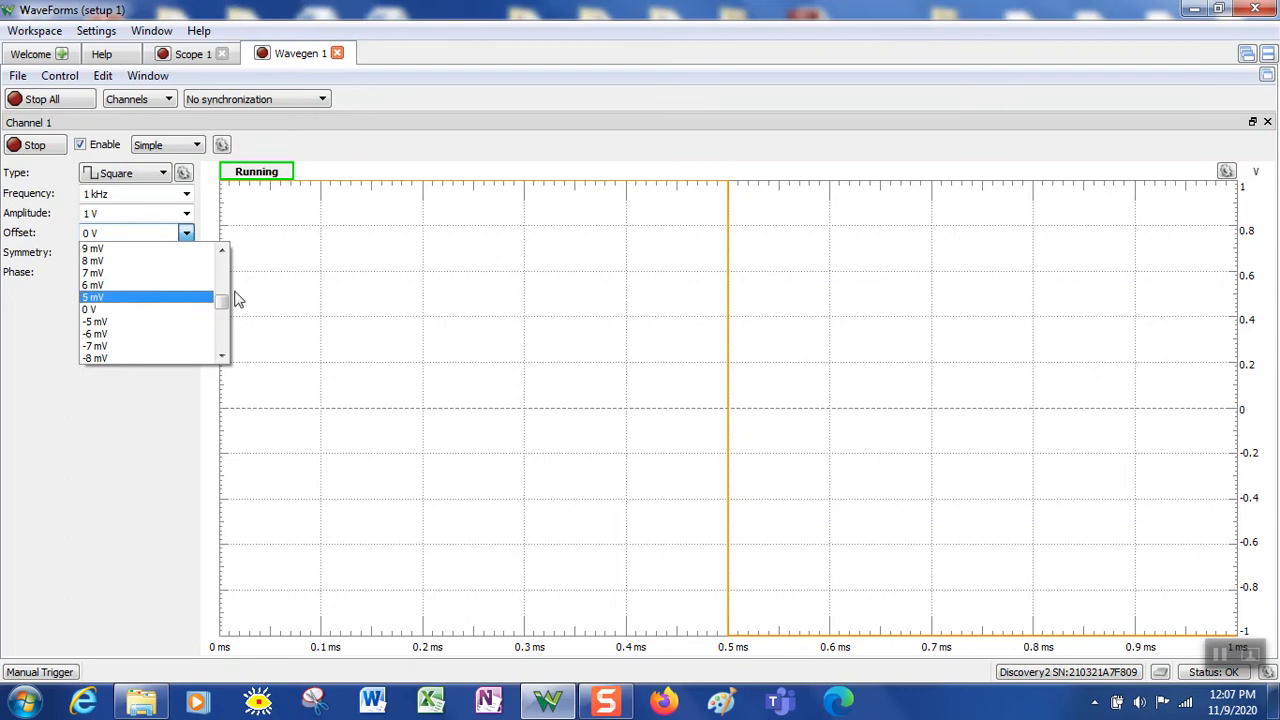
pyautogui.click(222, 252)
pyautogui.click(222, 252)
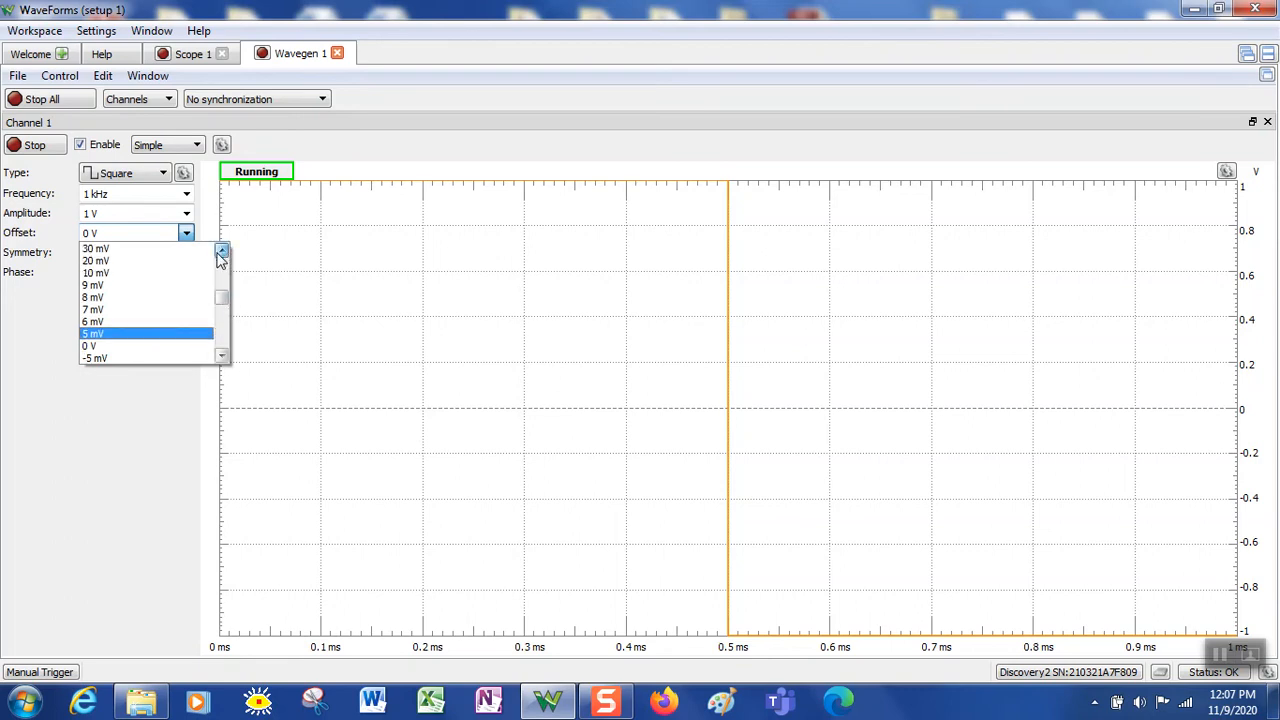
pyautogui.click(223, 254)
pyautogui.moveTo(223, 254); pyautogui.dragTo(223, 254)
pyautogui.click(112, 300)
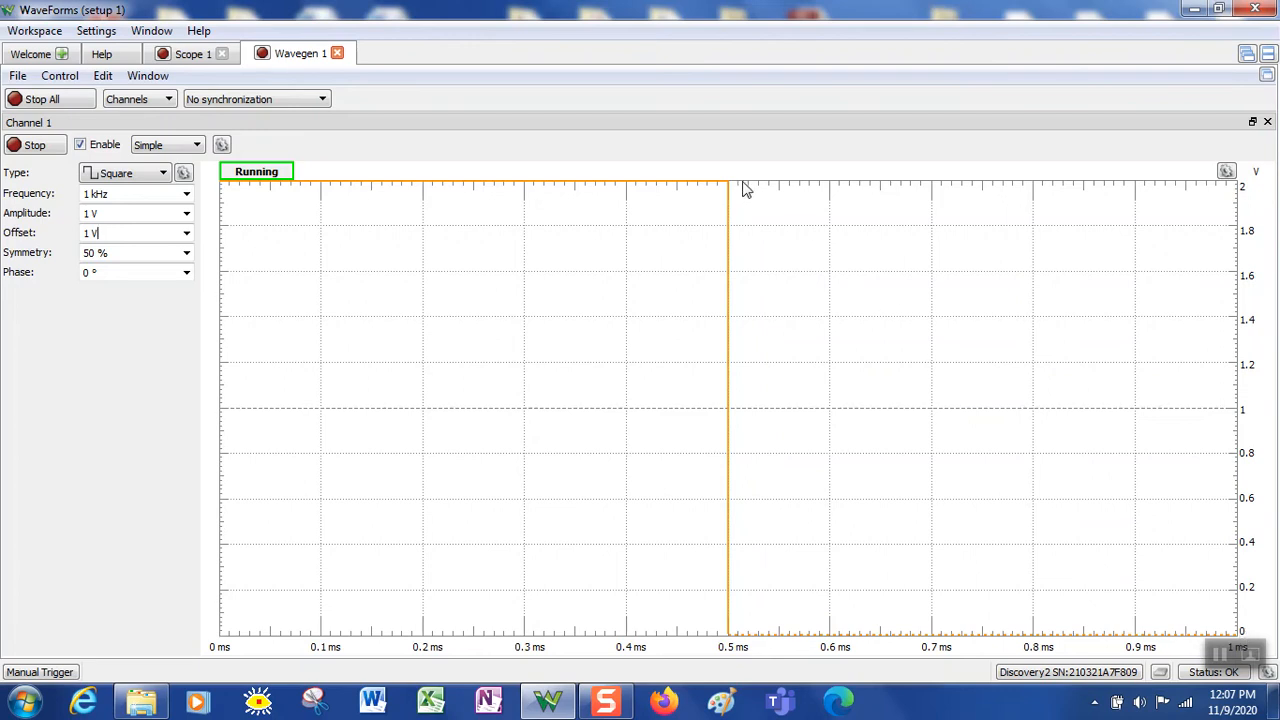
pyautogui.click(113, 232)
pyautogui.click(171, 215)
# - Set the square wave's symmetry to 25 %
pyautogui.click(187, 253)
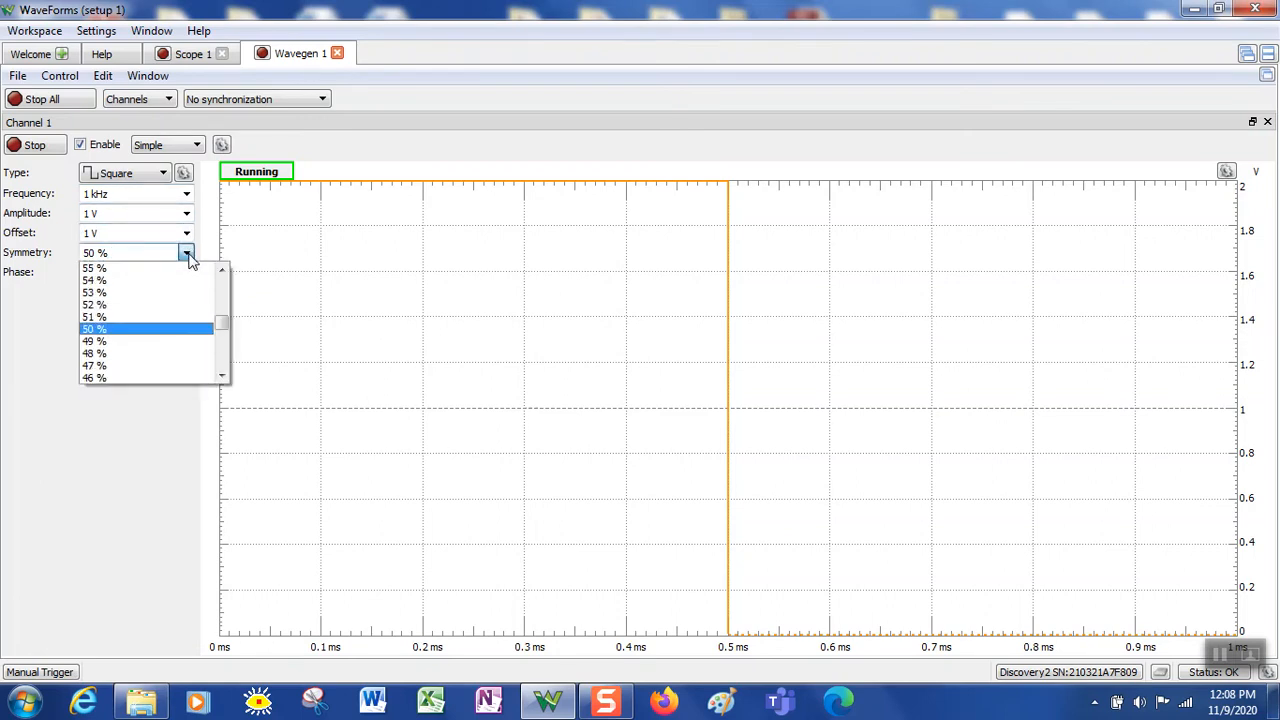
pyautogui.moveTo(222, 325)
pyautogui.mouseDown()
pyautogui.moveTo(222, 312)
pyautogui.moveTo(222, 349)
pyautogui.mouseUp()
pyautogui.click(135, 316)
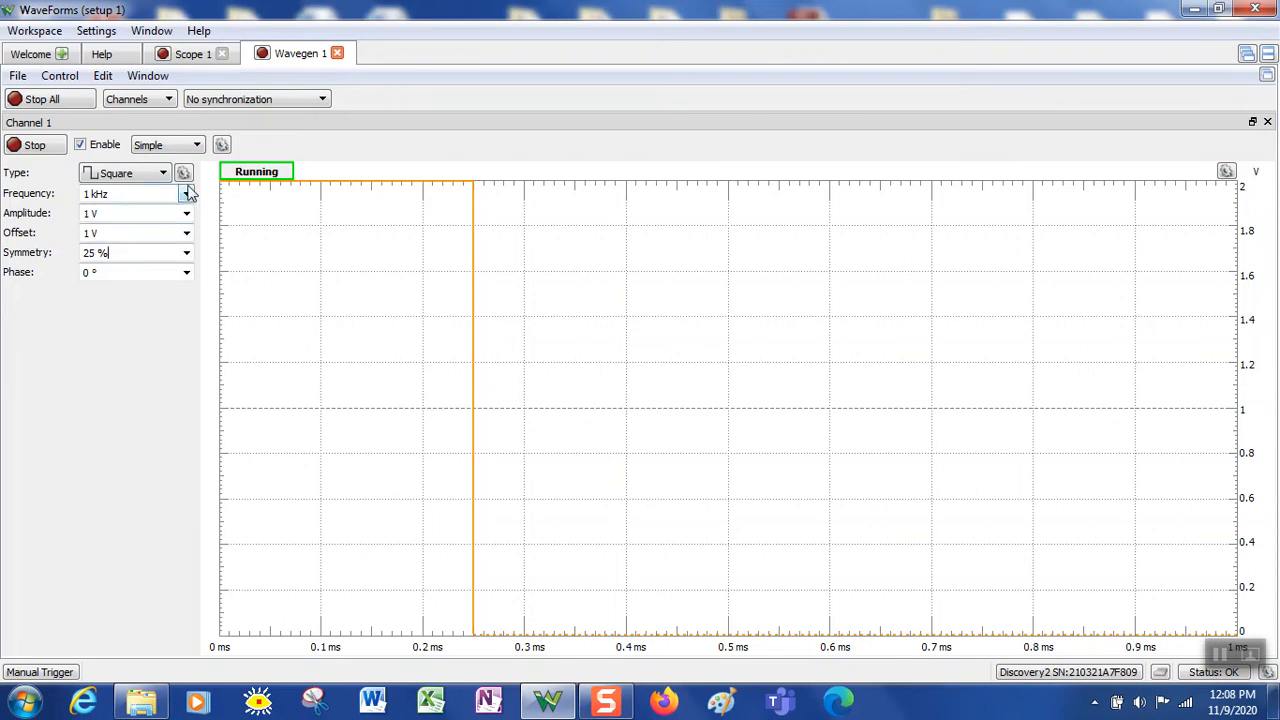
# - Try the Triangle waveform type on Channel 1 and return the type to Square
pyautogui.click(163, 173)
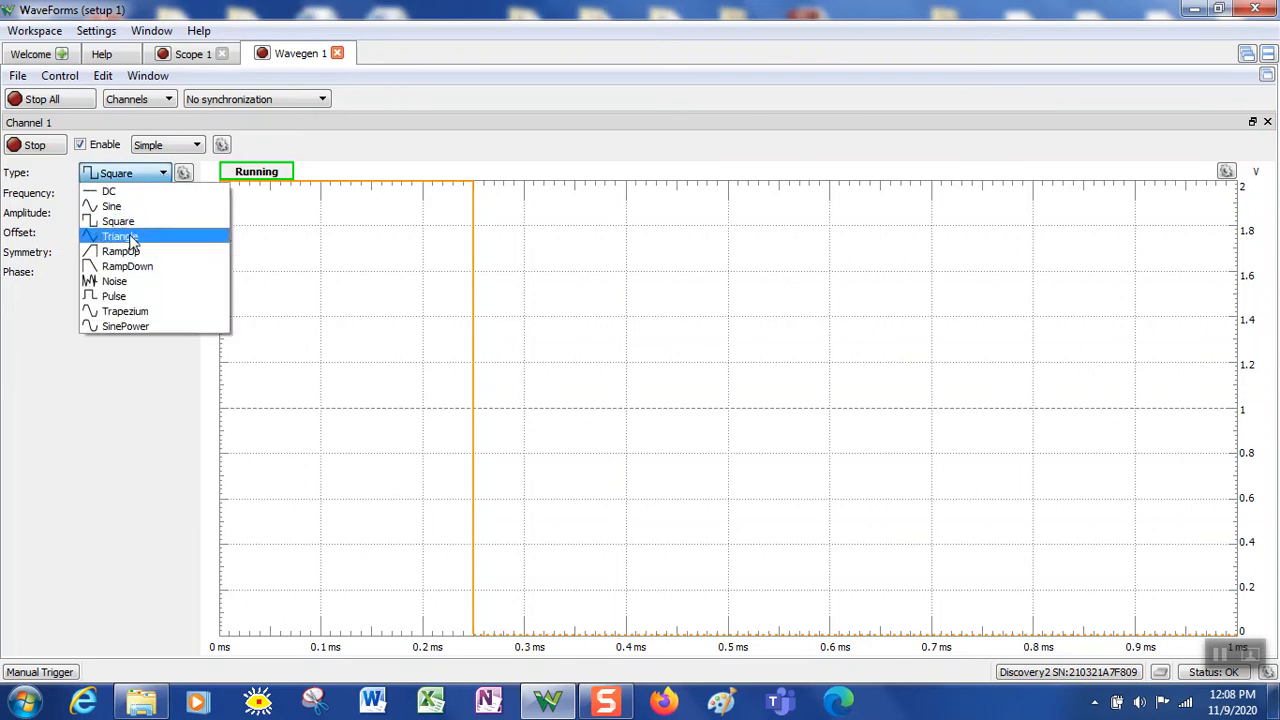
pyautogui.click(131, 237)
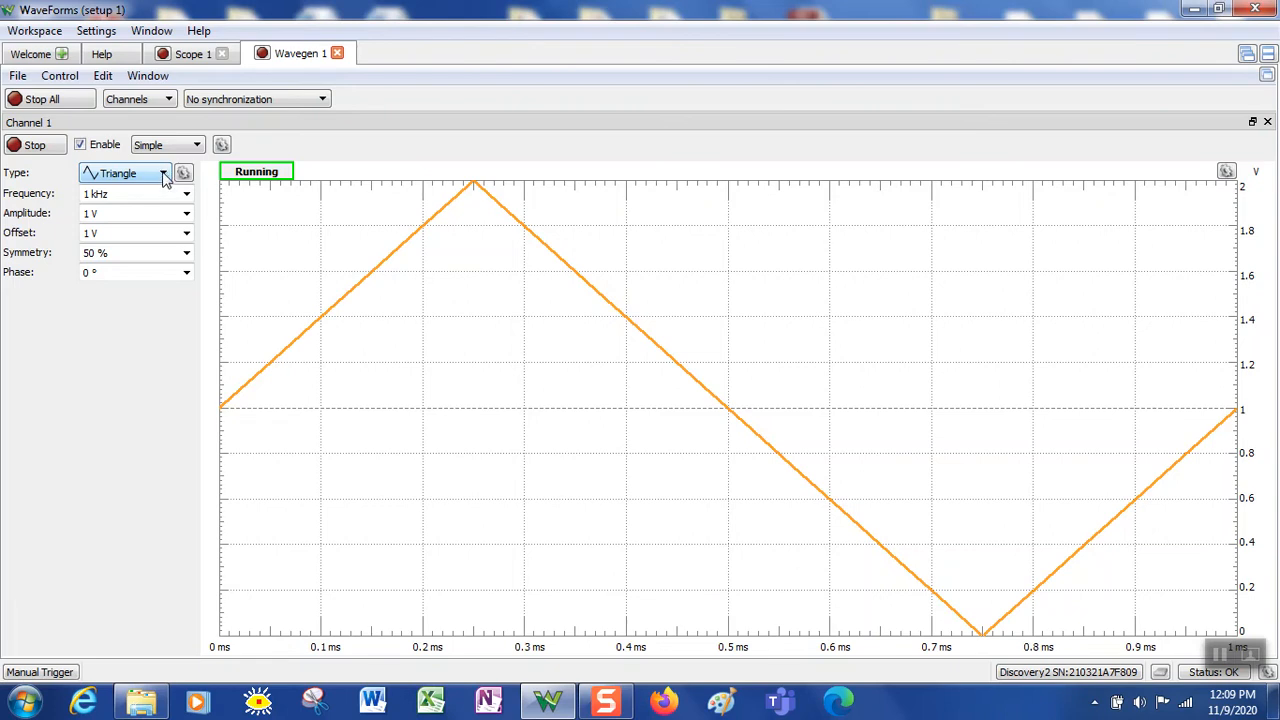
pyautogui.click(163, 175)
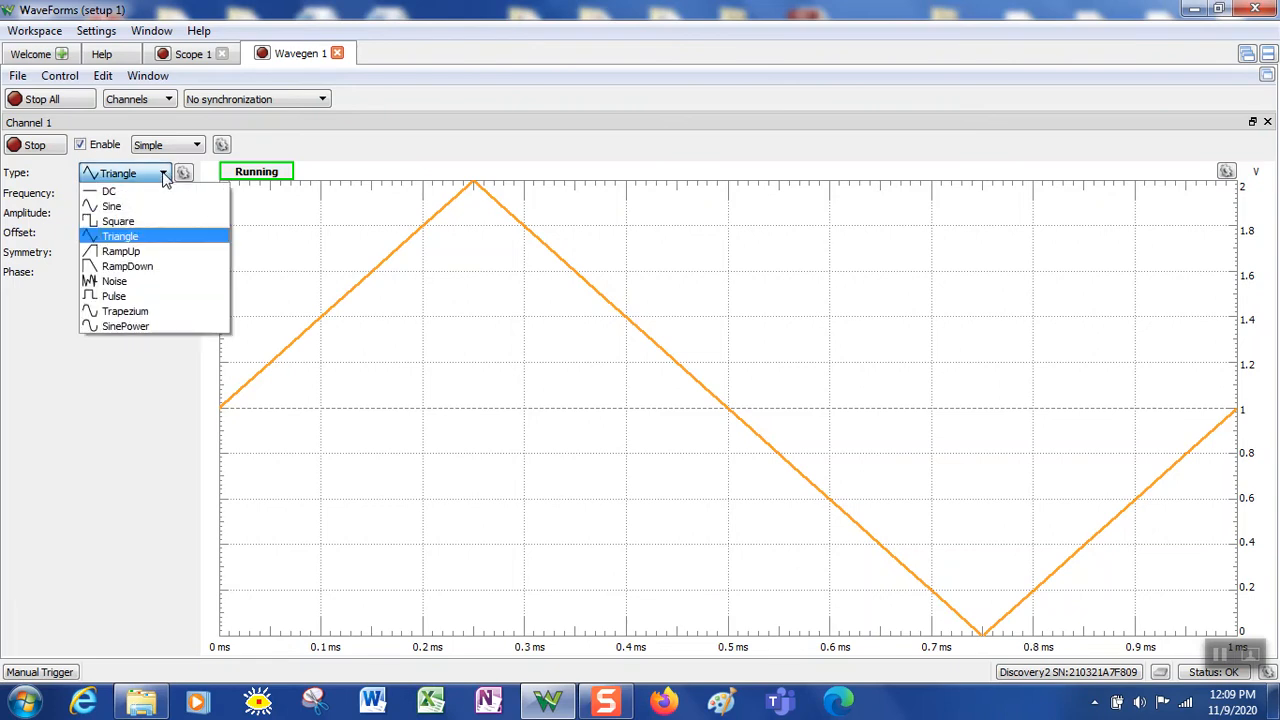
pyautogui.click(128, 213)
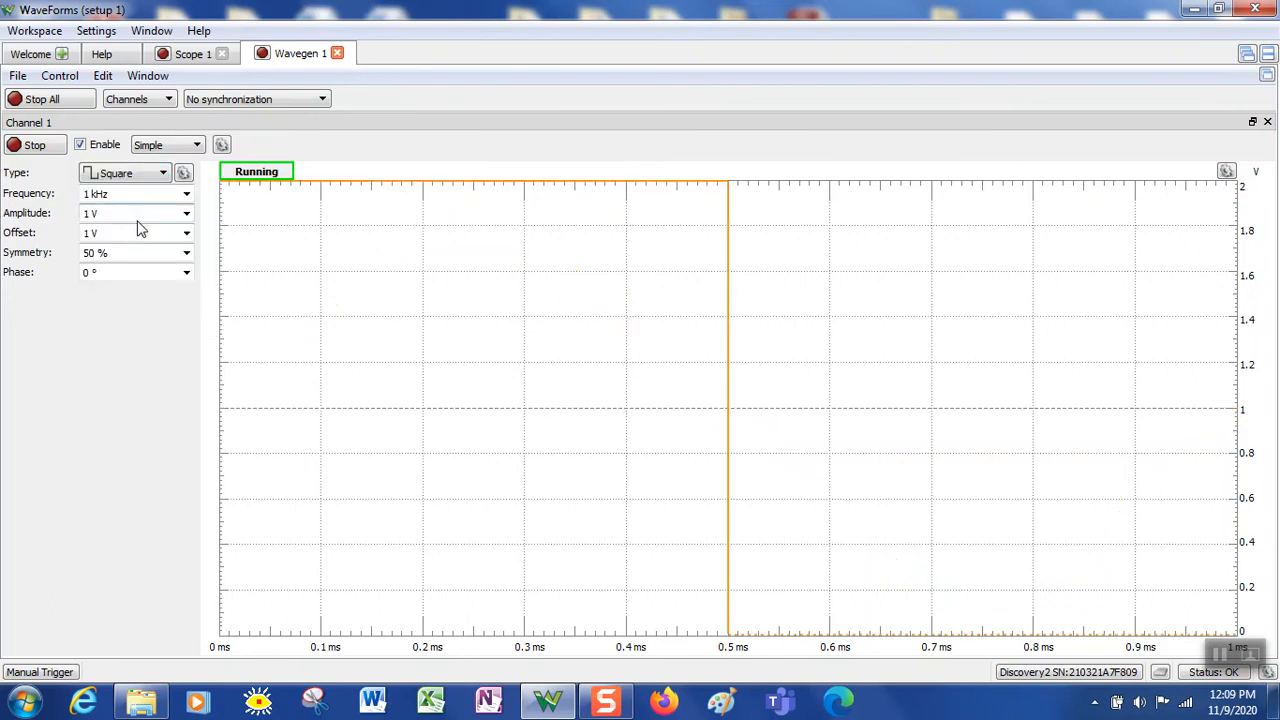
# - Set the Channel 1 square wave's symmetry back to 25 %
pyautogui.click(187, 254)
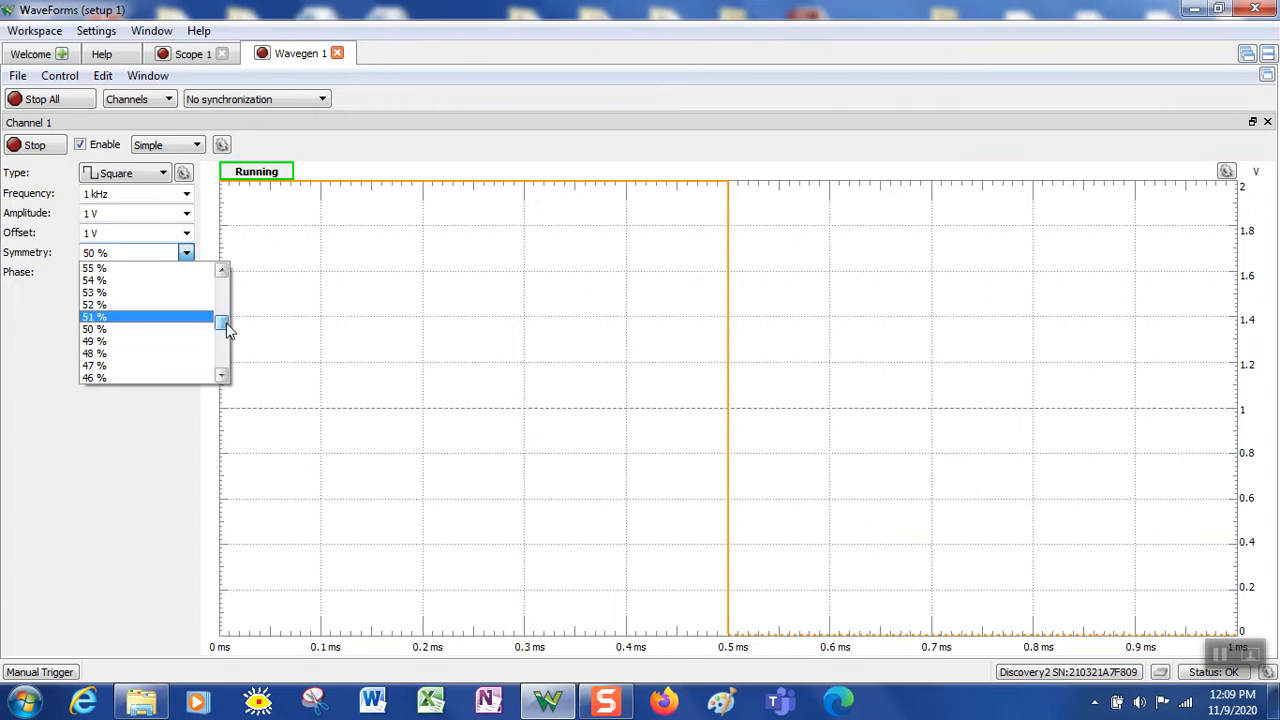
pyautogui.scroll(-3, 226, 329)
pyautogui.moveTo(226, 329); pyautogui.dragTo(223, 343)
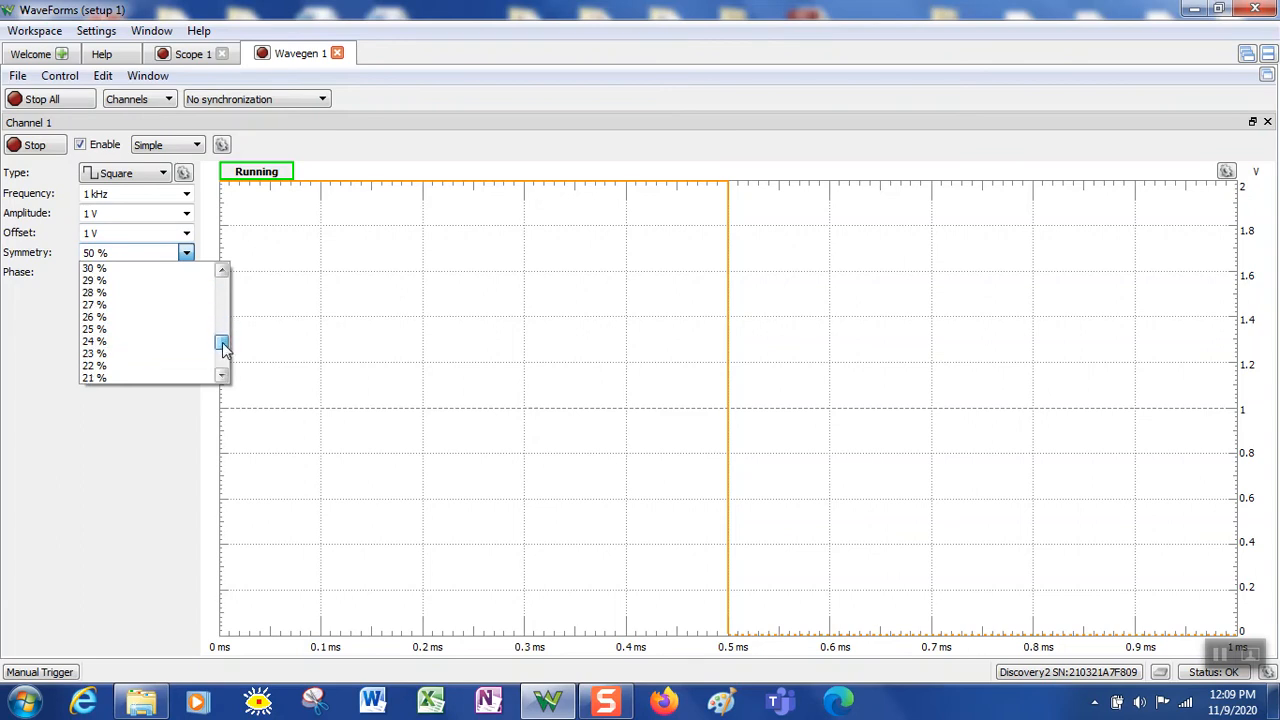
pyautogui.click(160, 329)
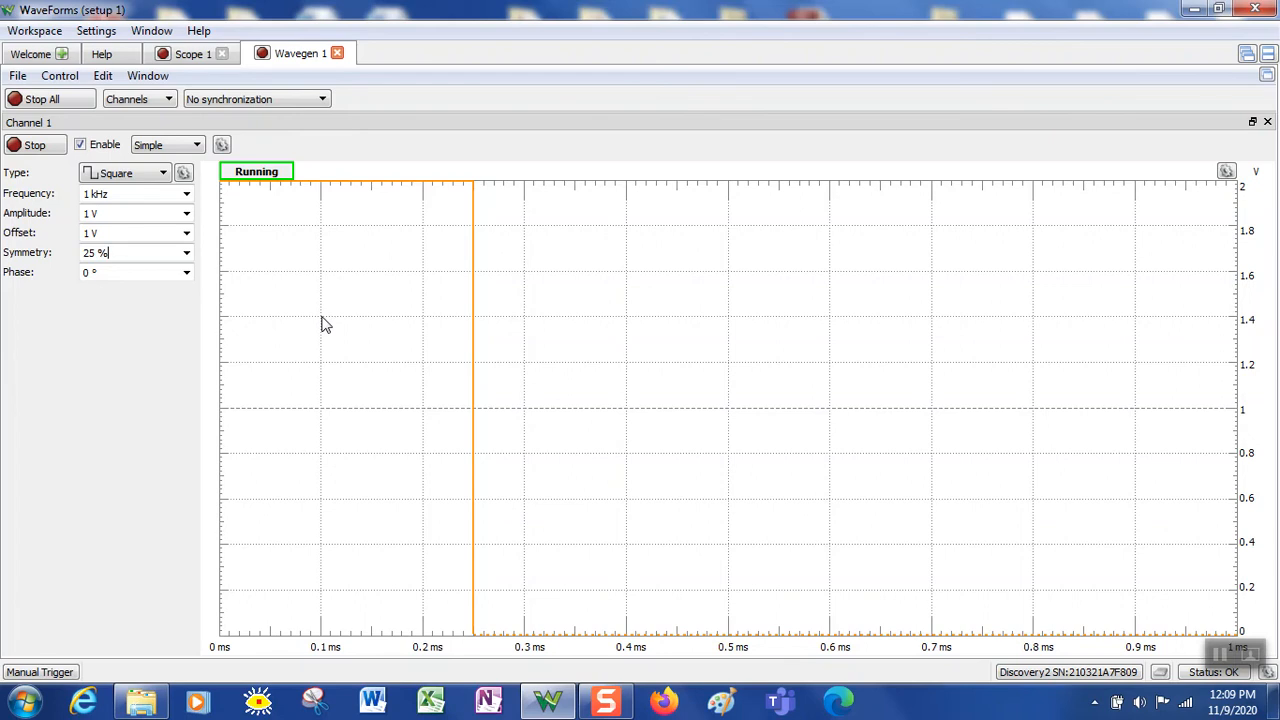
# - Disable and re-enable waveform generator Channel 1, and start its output running again
pyautogui.click(81, 146)
pyautogui.click(81, 146)
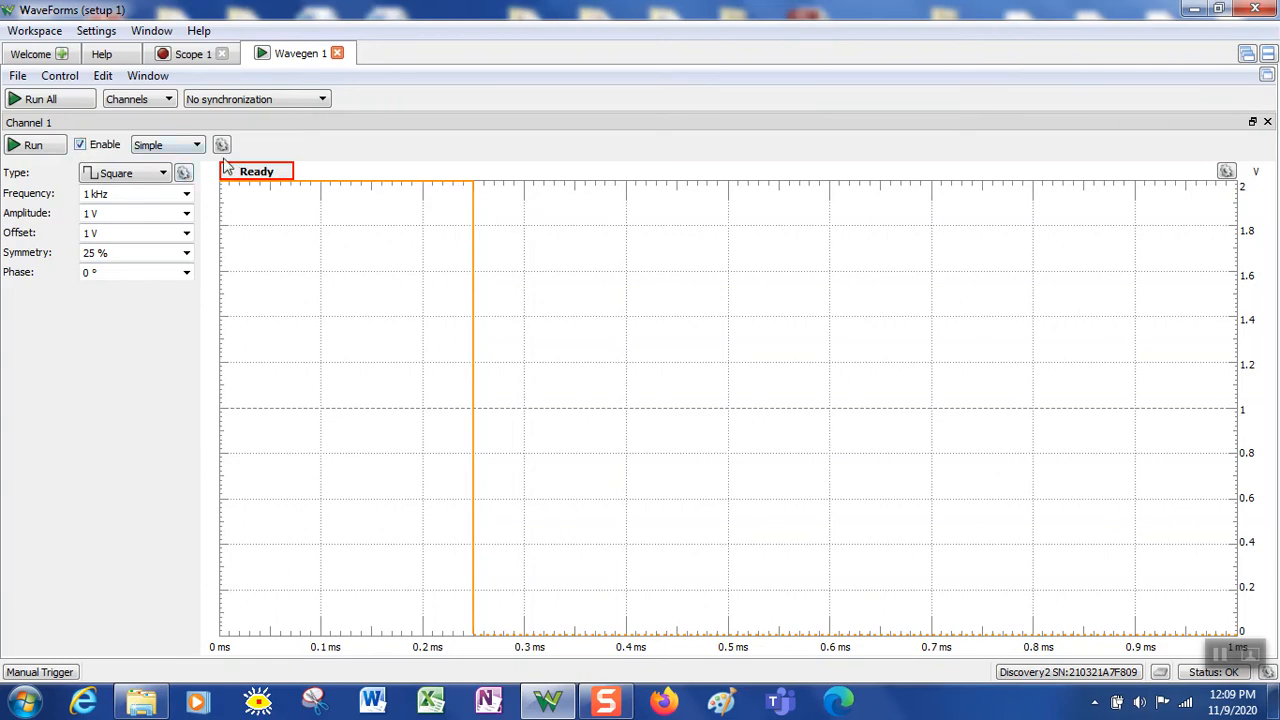
pyautogui.click(33, 146)
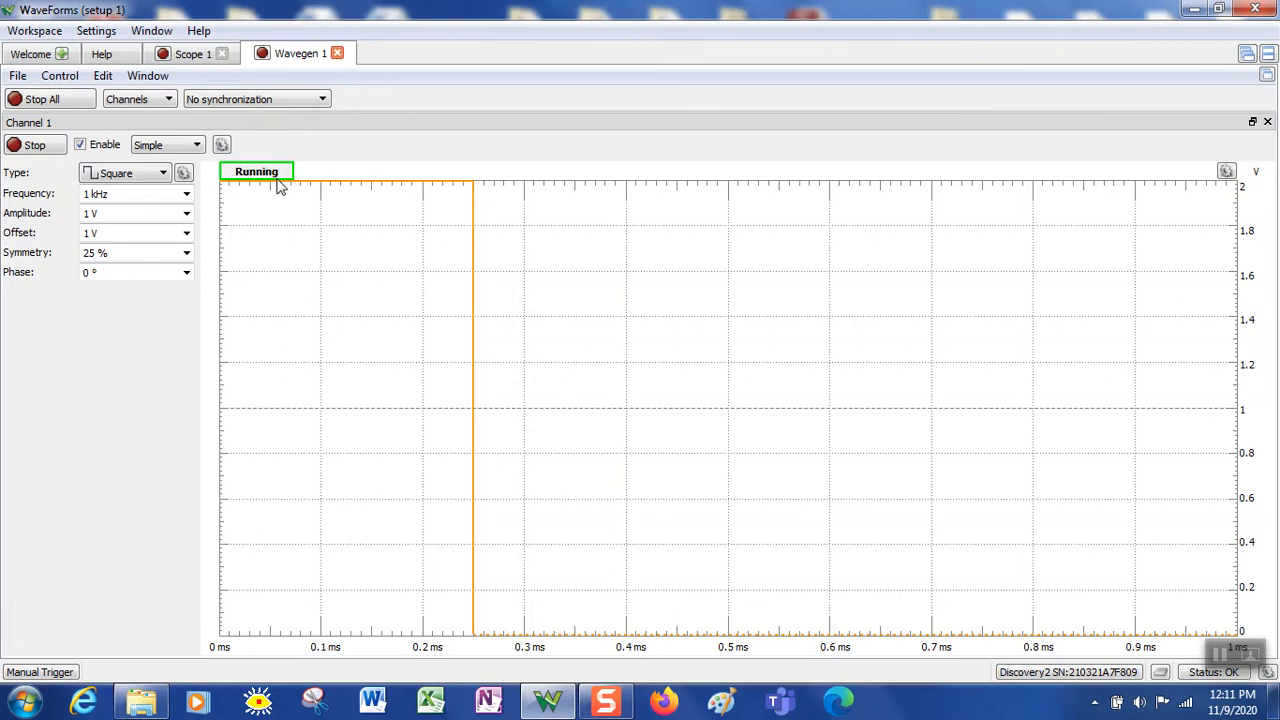
# - On Scope 1, try a trigger level of about -750 mV and settle on a level of about 1.05 V
pyautogui.click(190, 54)
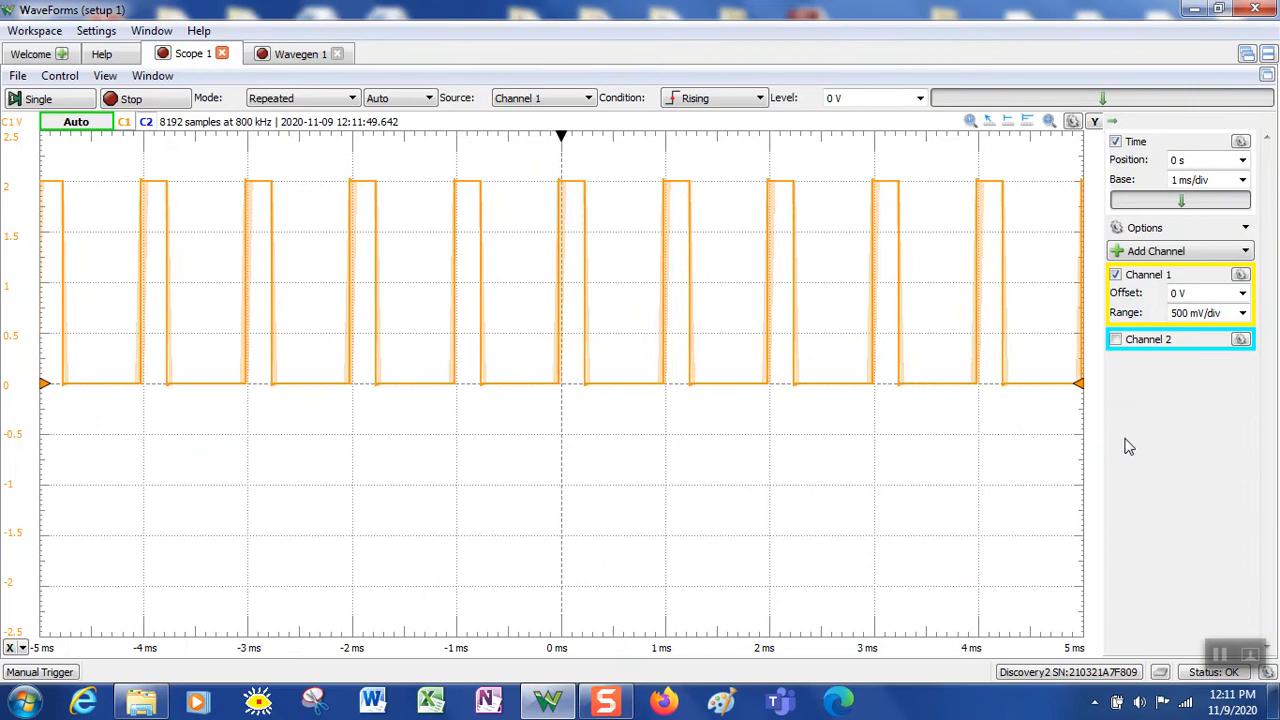
pyautogui.moveTo(1078, 383); pyautogui.dragTo(1077, 459)
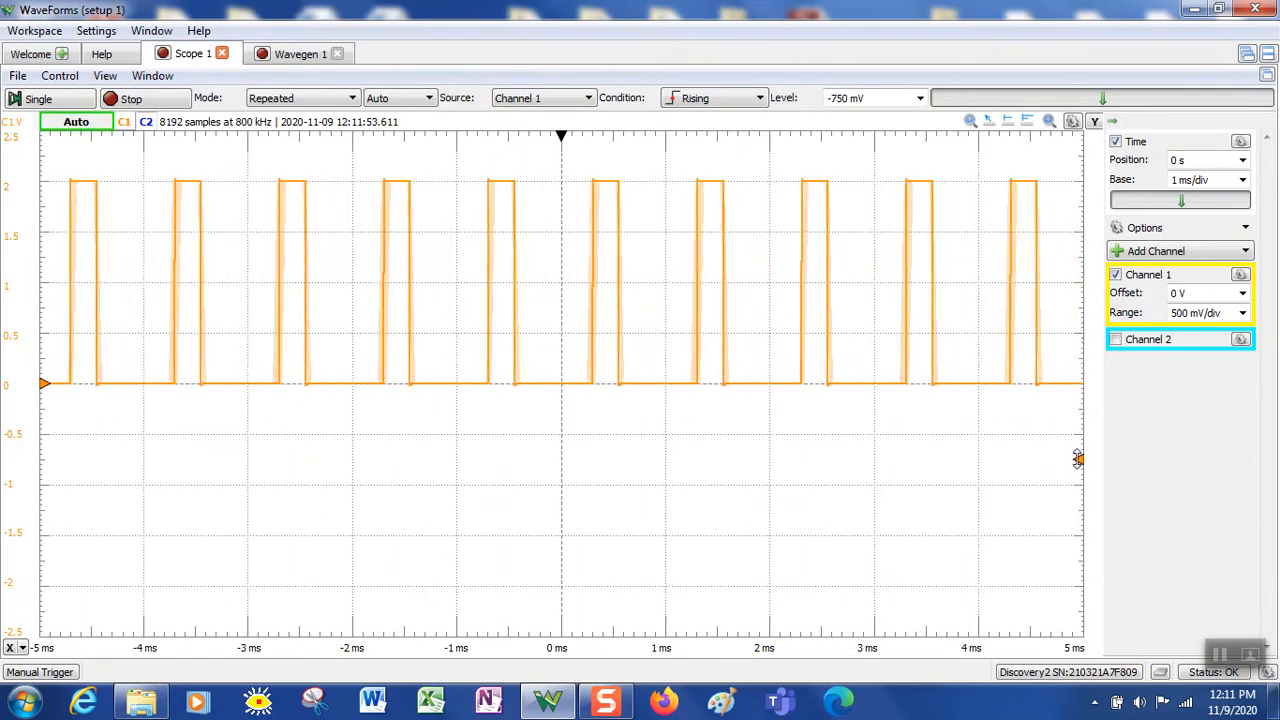
pyautogui.moveTo(1077, 459); pyautogui.dragTo(1072, 277)
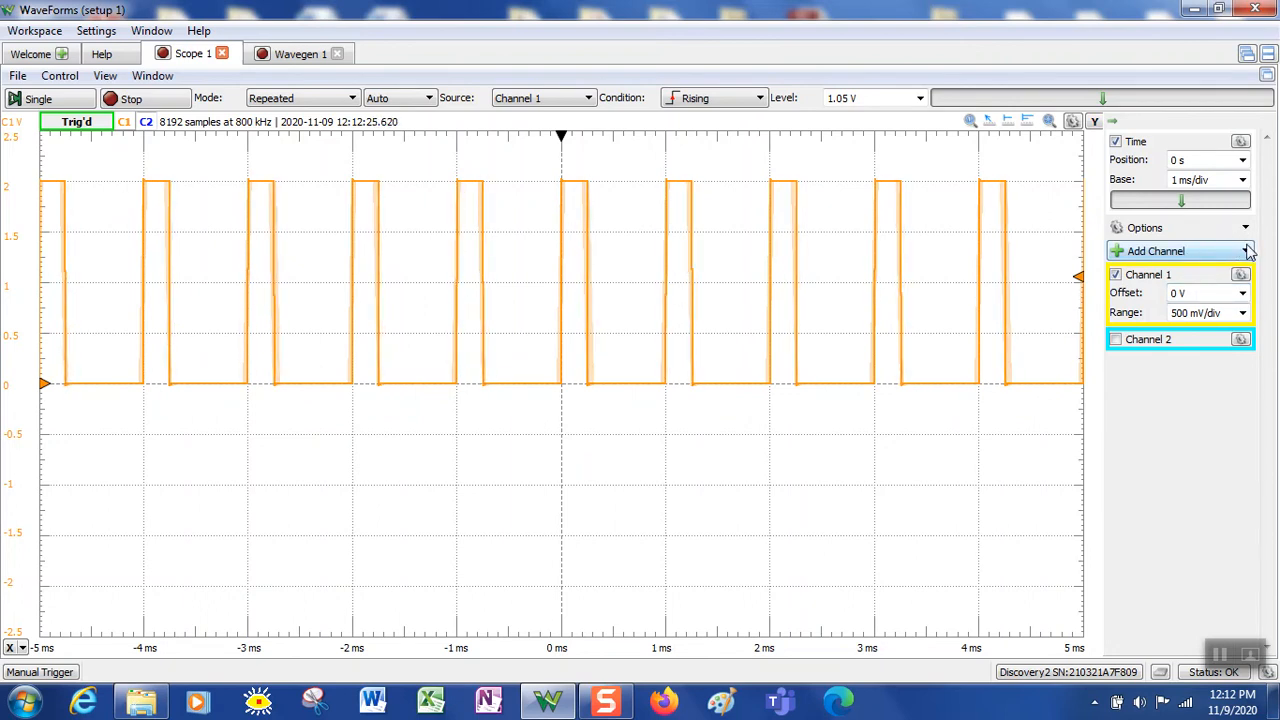
# - Set the scope's time base to 500 us/div
pyautogui.click(1241, 179)
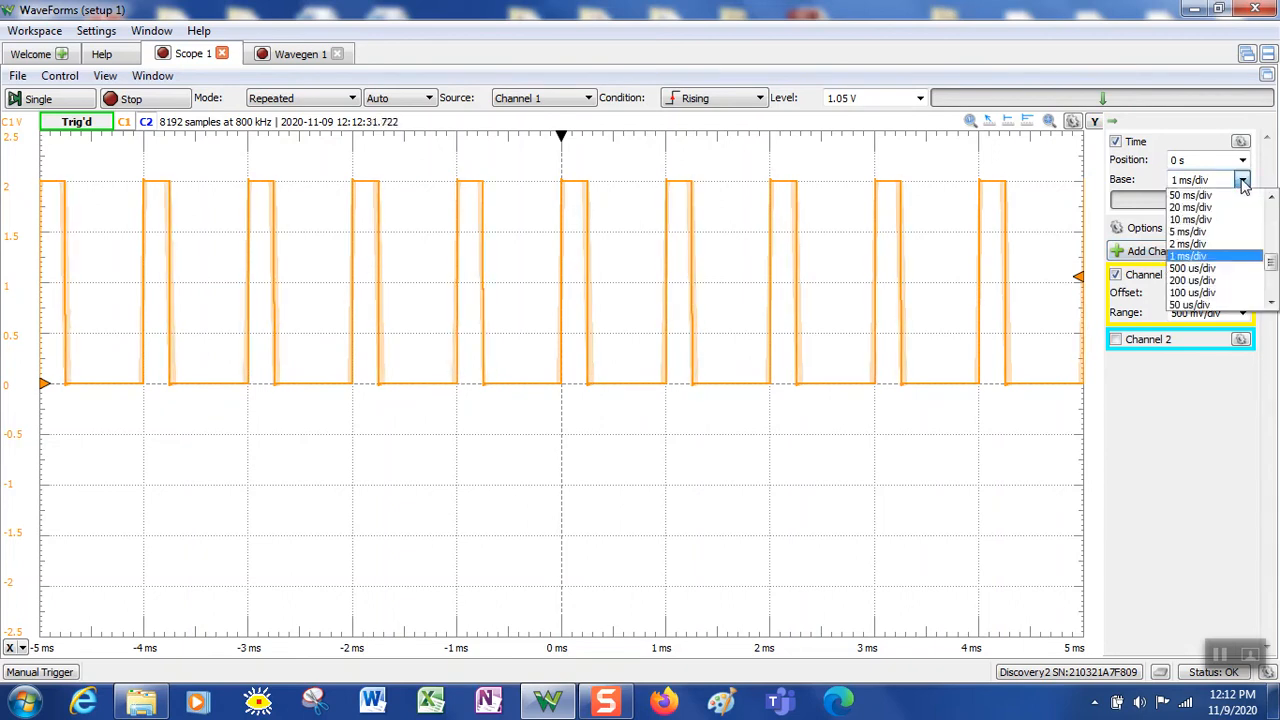
pyautogui.click(1208, 269)
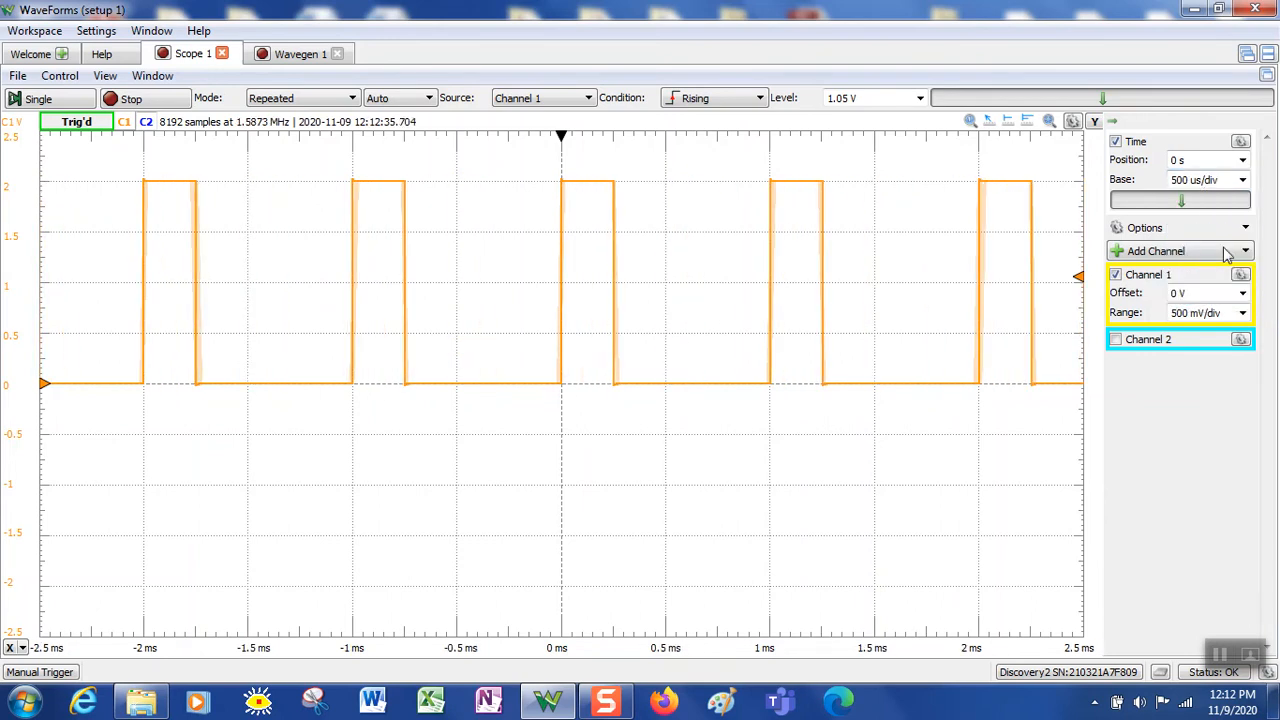
pyautogui.click(1241, 179)
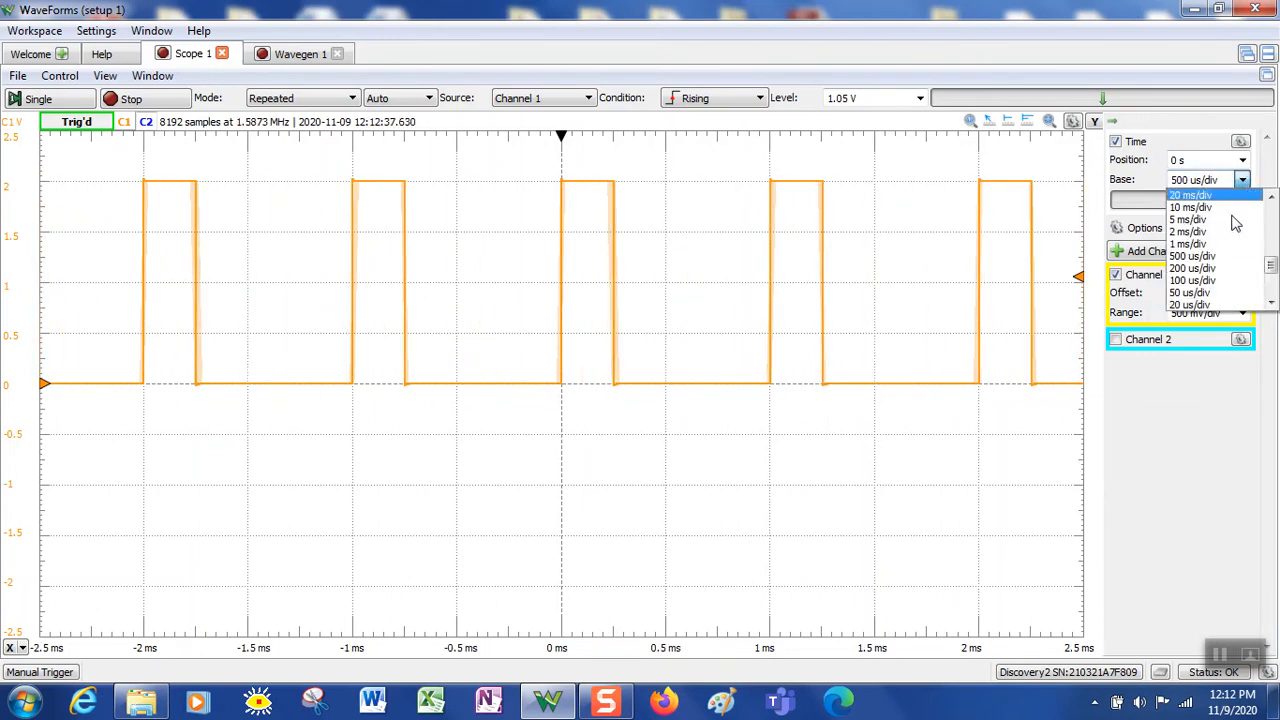
pyautogui.click(1215, 260)
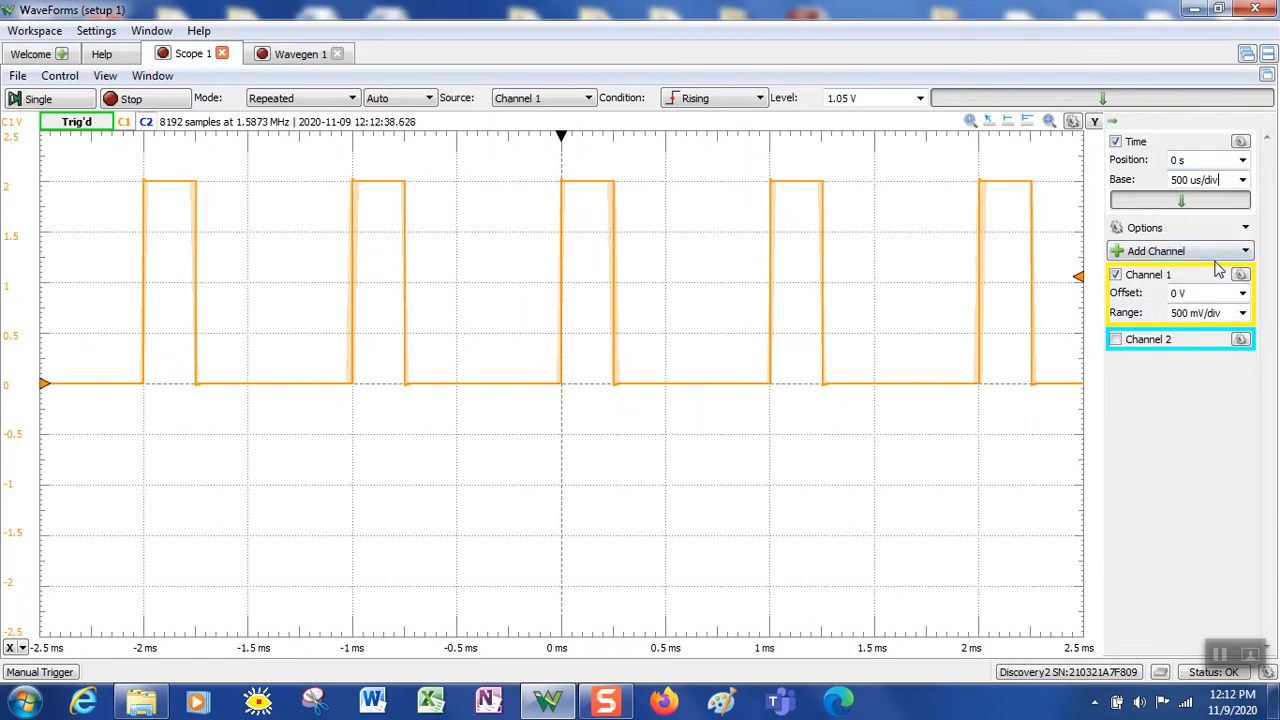
# - Try a 100 us/div time base on the scope and return it to 500 us/div
pyautogui.click(1245, 182)
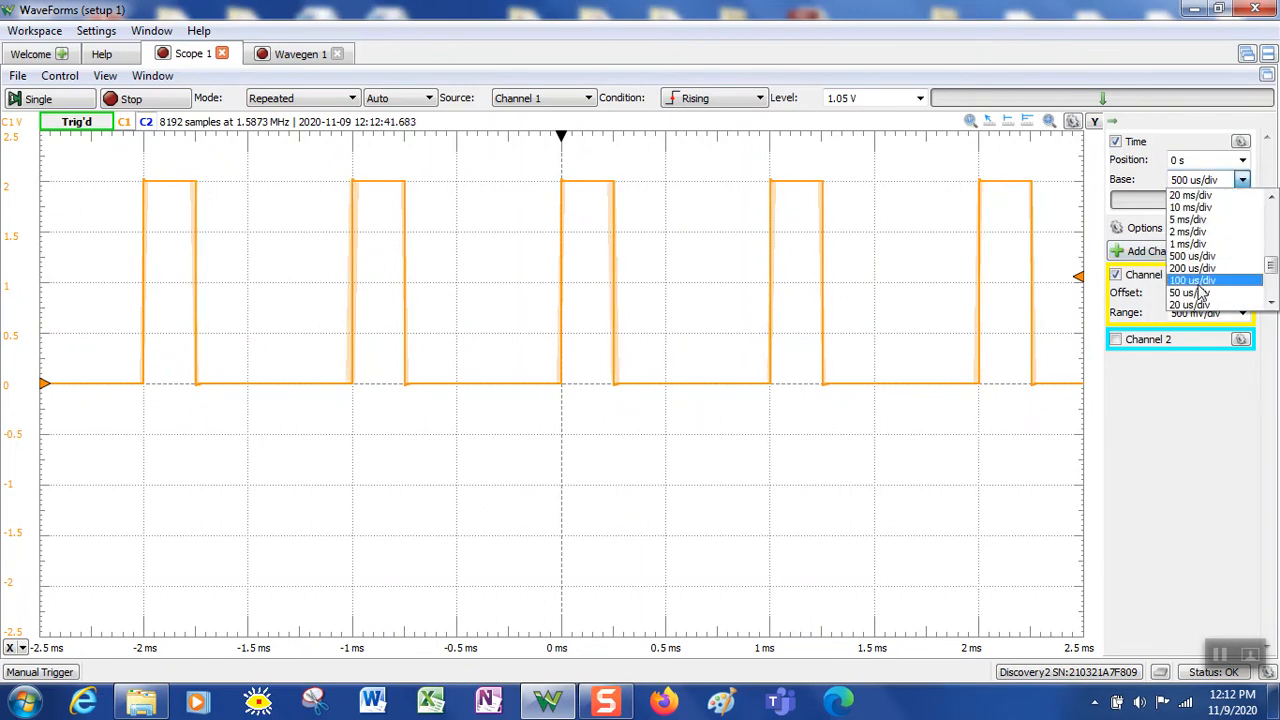
pyautogui.click(1200, 282)
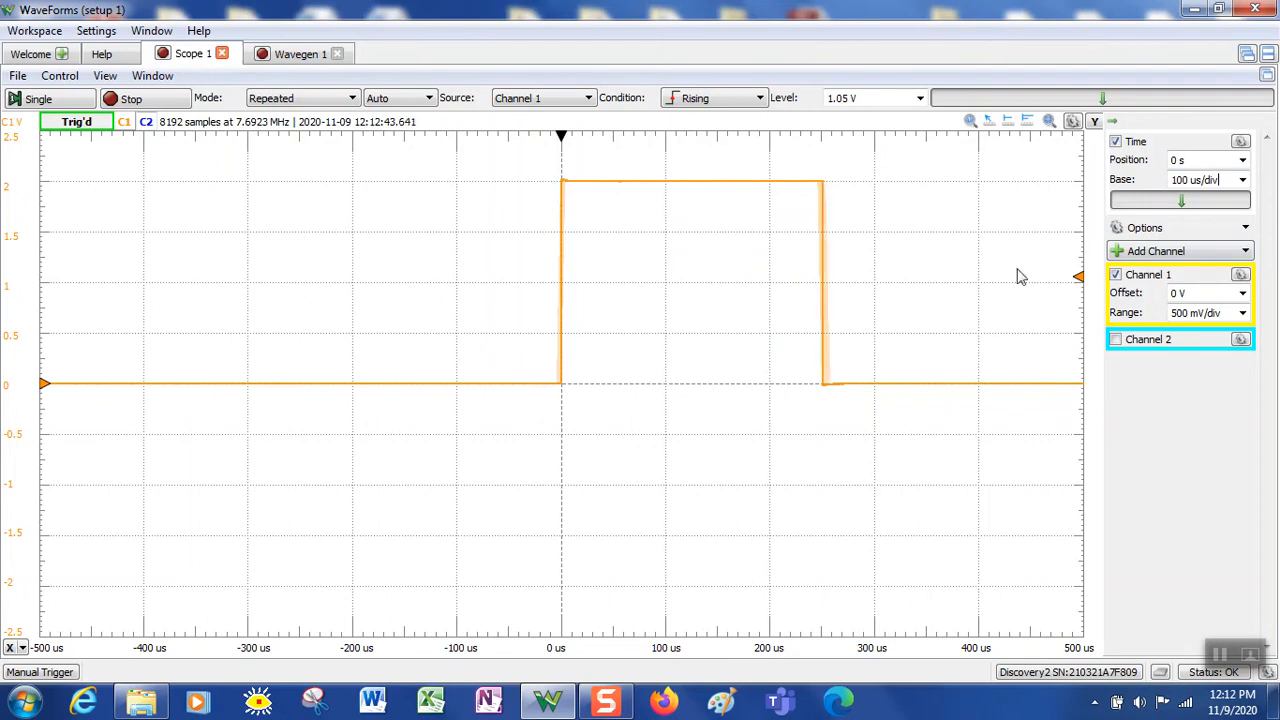
pyautogui.click(1243, 181)
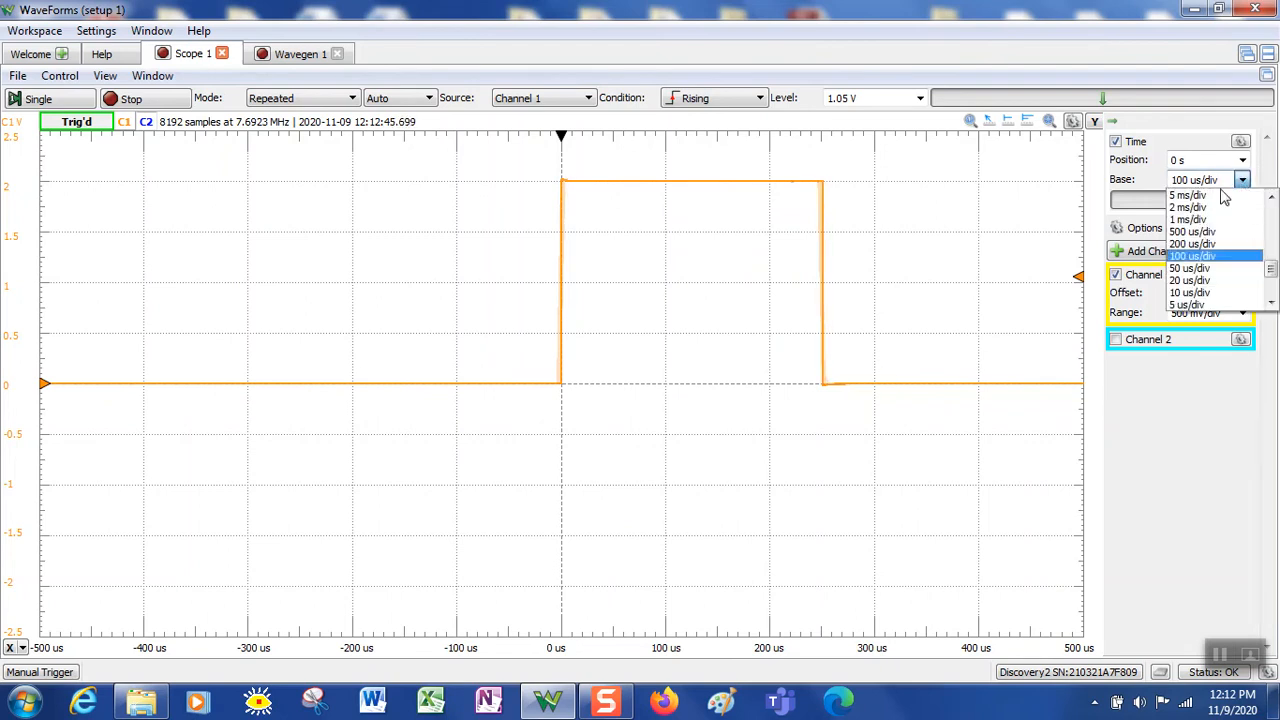
pyautogui.click(1212, 244)
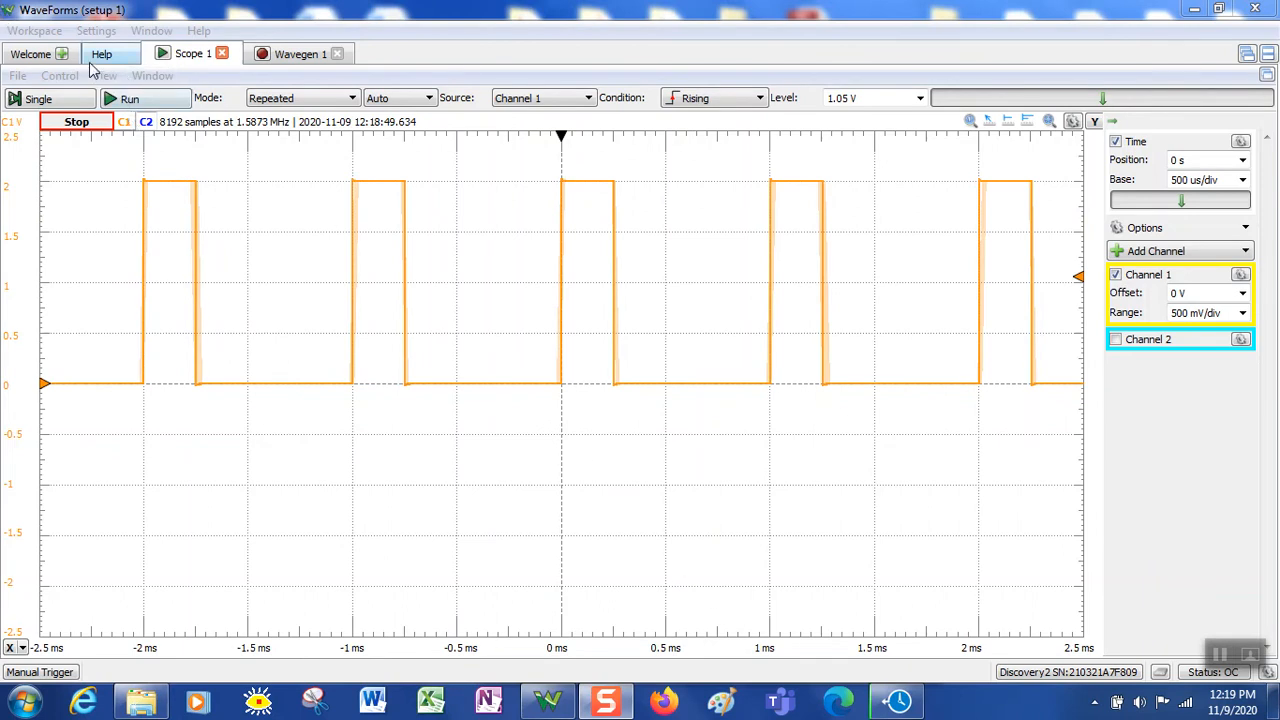
# - Show the scope's Measurements view and add the whole Vertical group of defined measurements for Channel 1
pyautogui.click(105, 78)
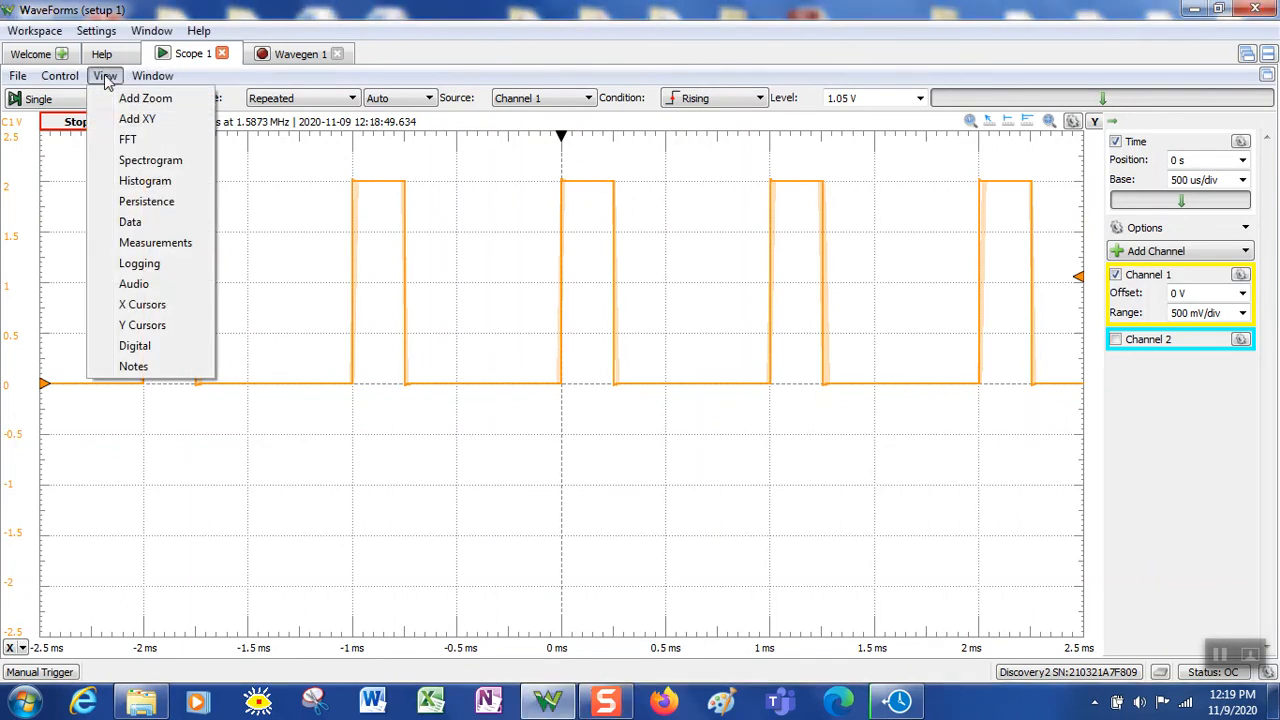
pyautogui.click(143, 245)
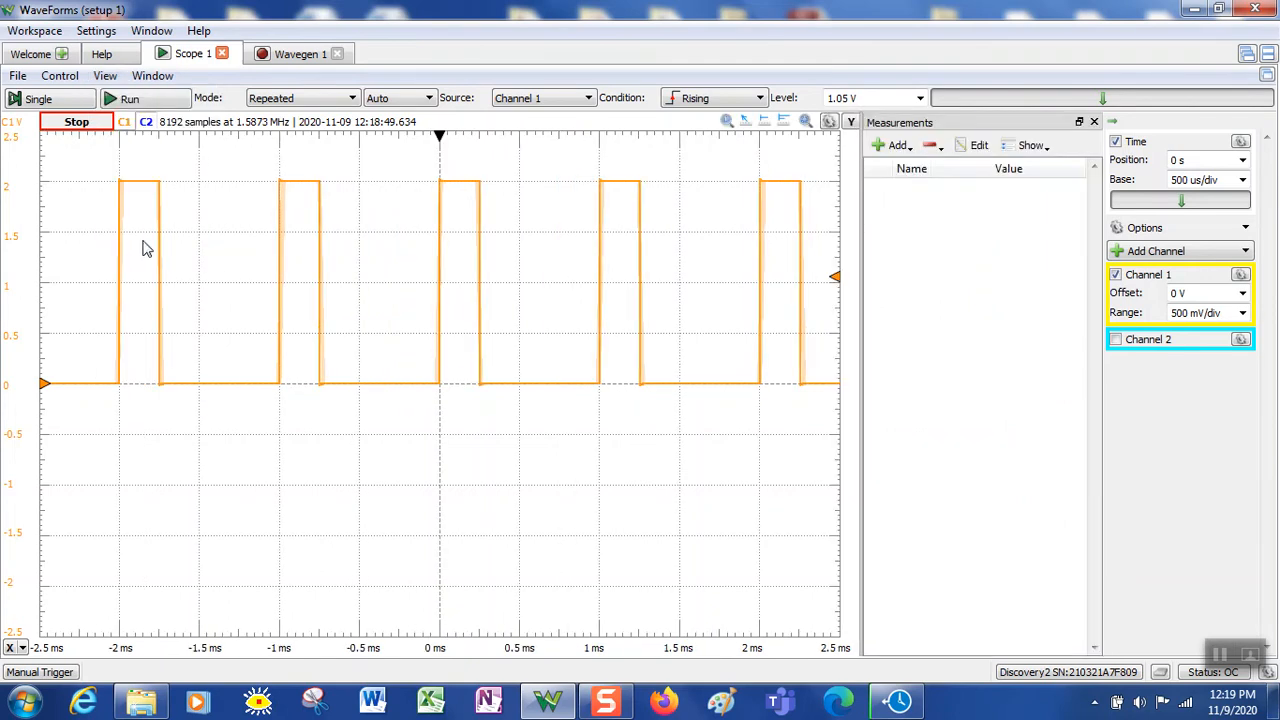
pyautogui.click(897, 146)
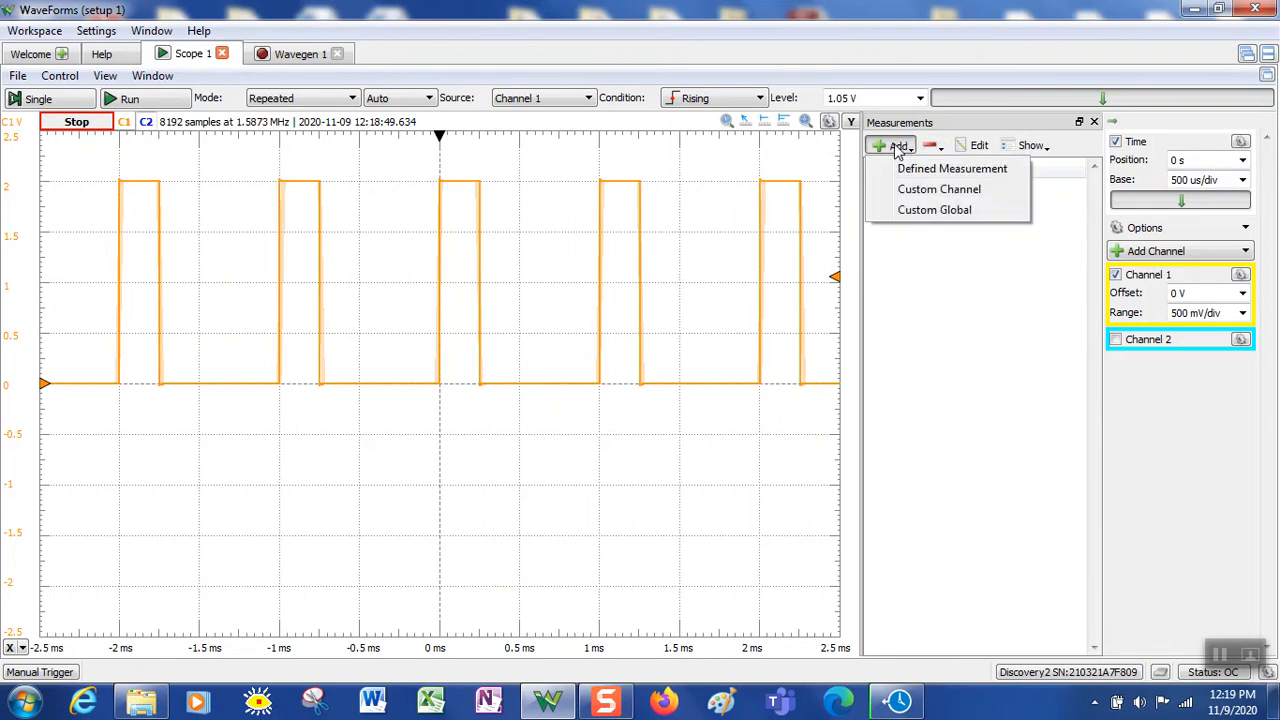
pyautogui.click(950, 169)
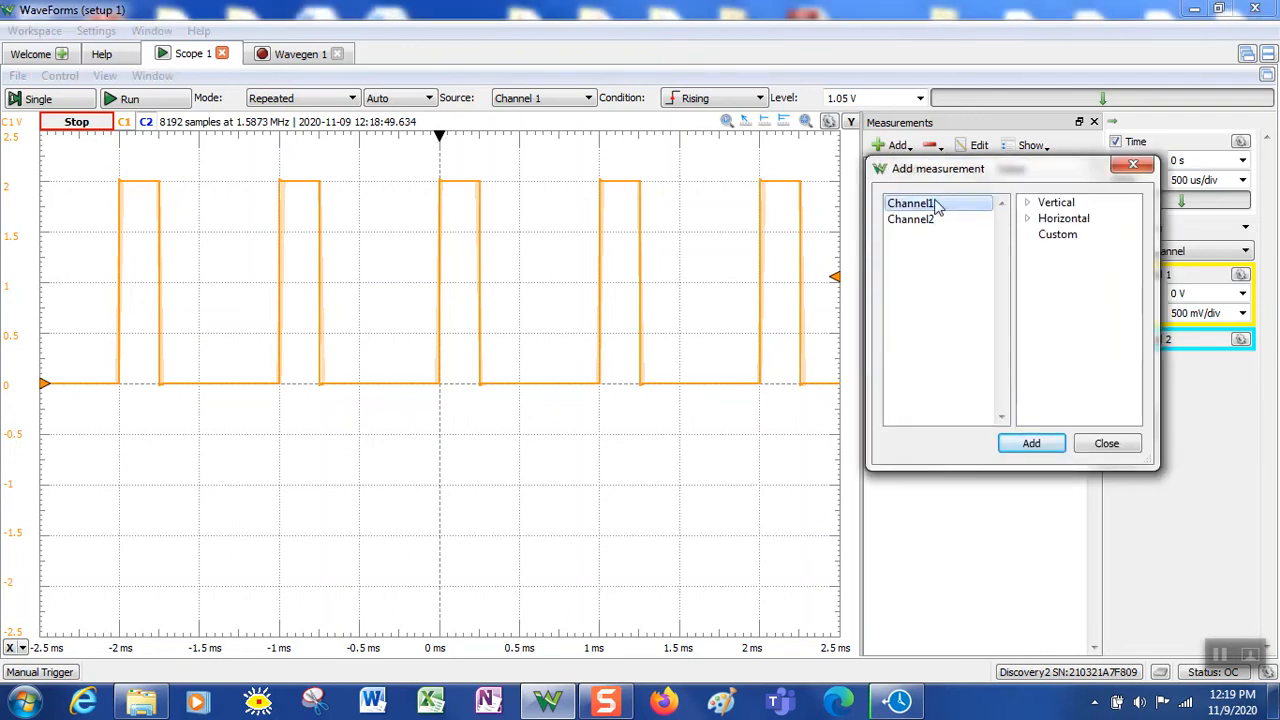
pyautogui.click(1056, 205)
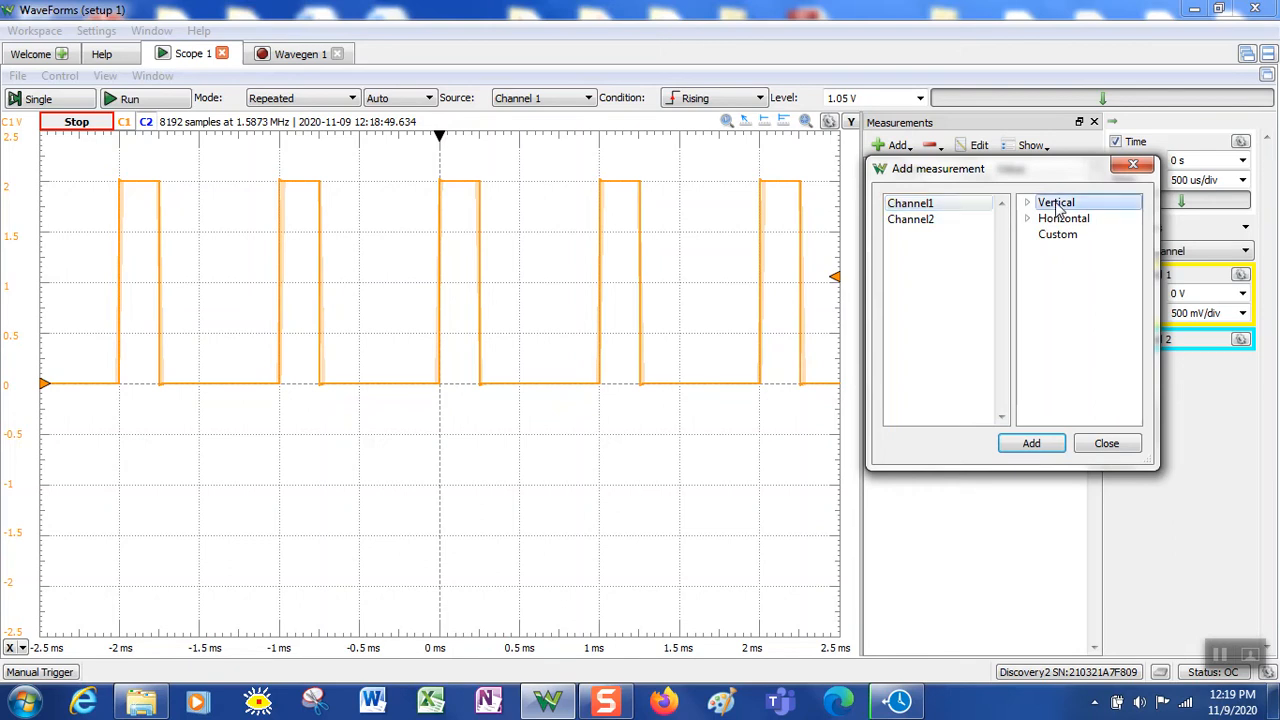
pyautogui.click(1028, 446)
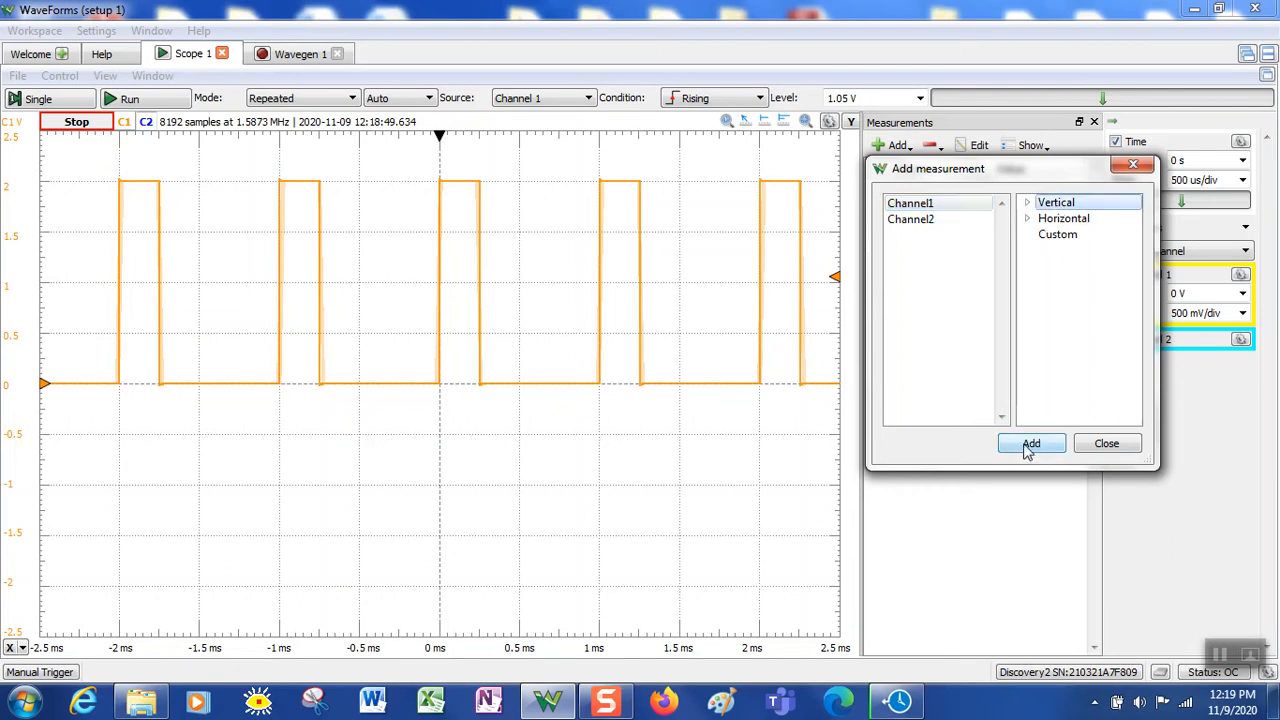
pyautogui.click(1028, 450)
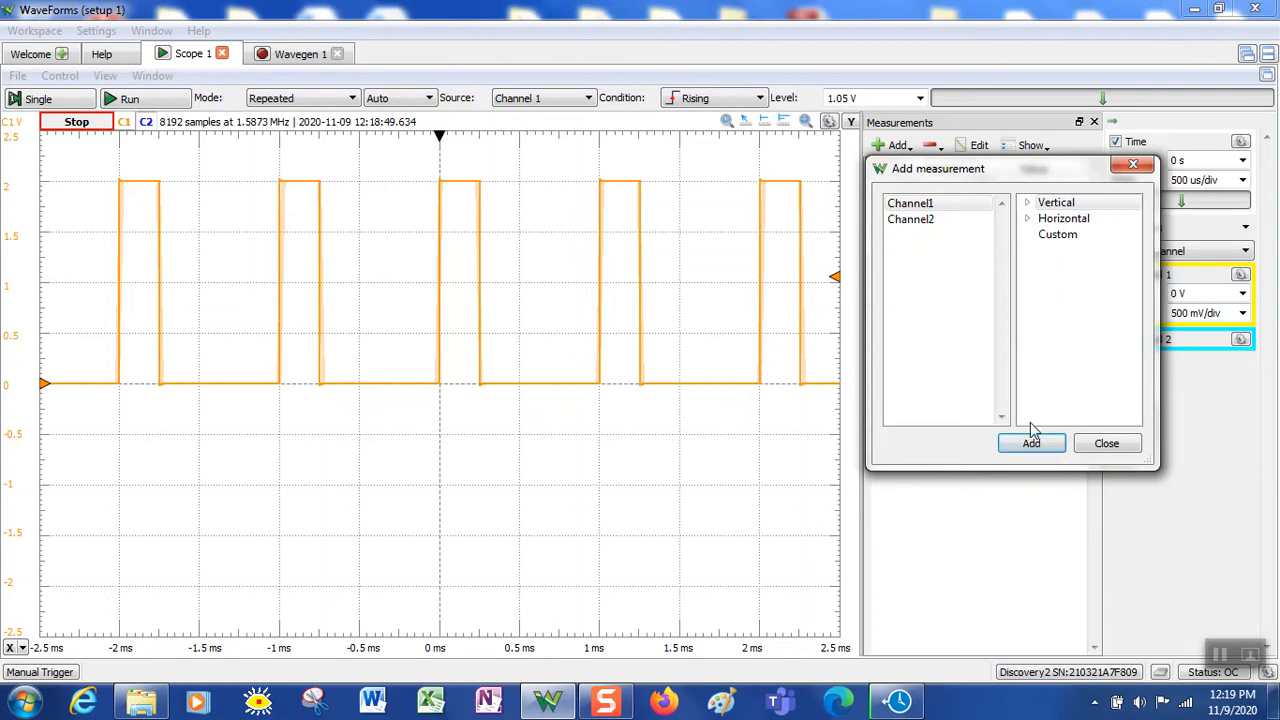
pyautogui.click(1031, 446)
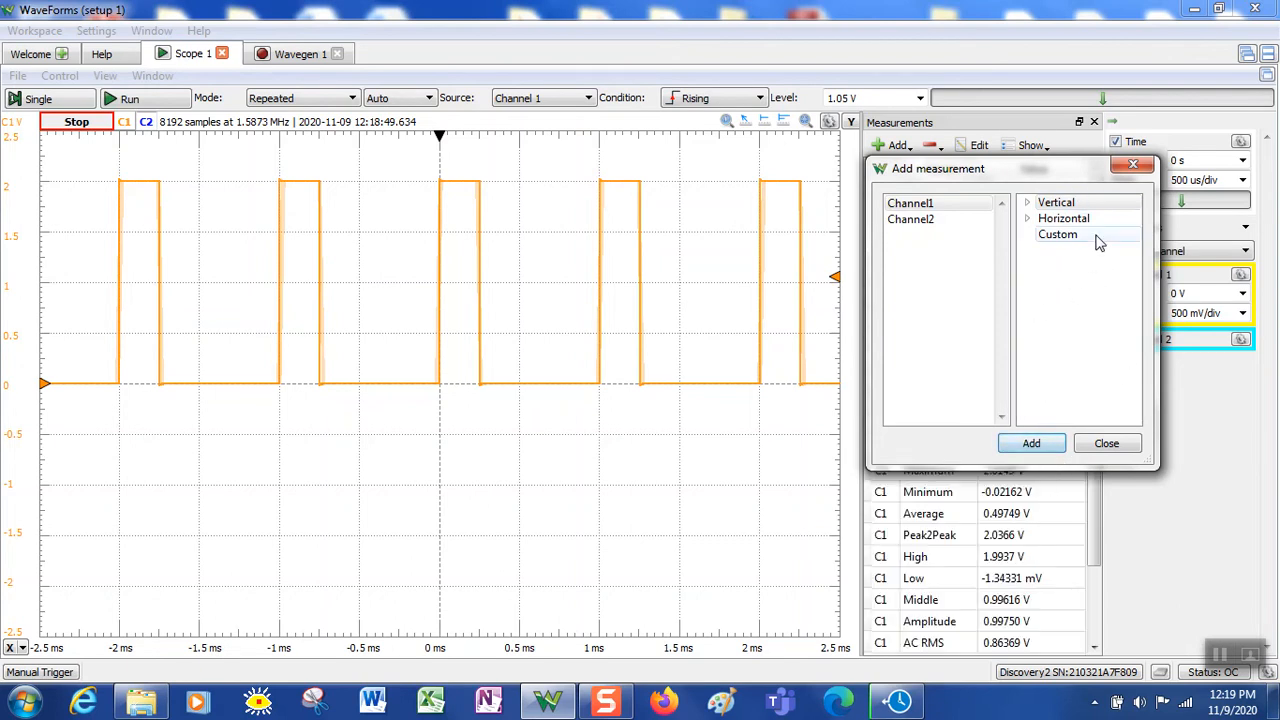
pyautogui.moveTo(1070, 176); pyautogui.dragTo(519, 424)
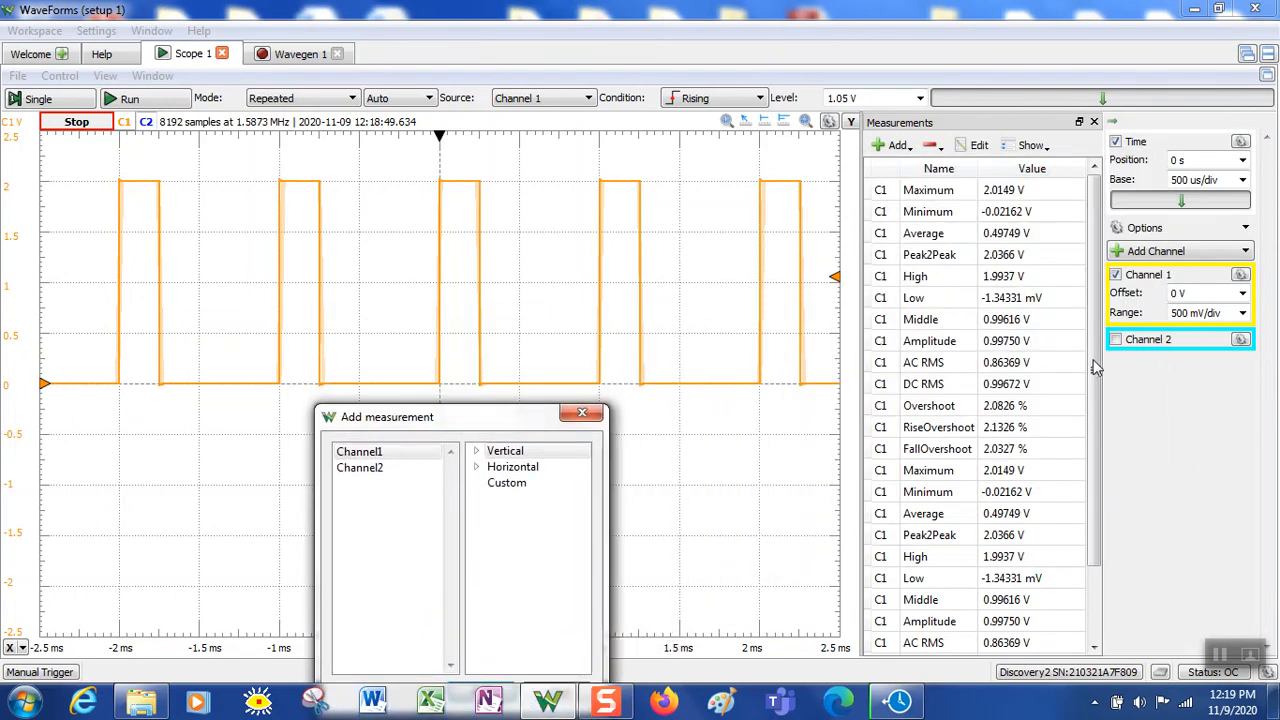
pyautogui.click(575, 414)
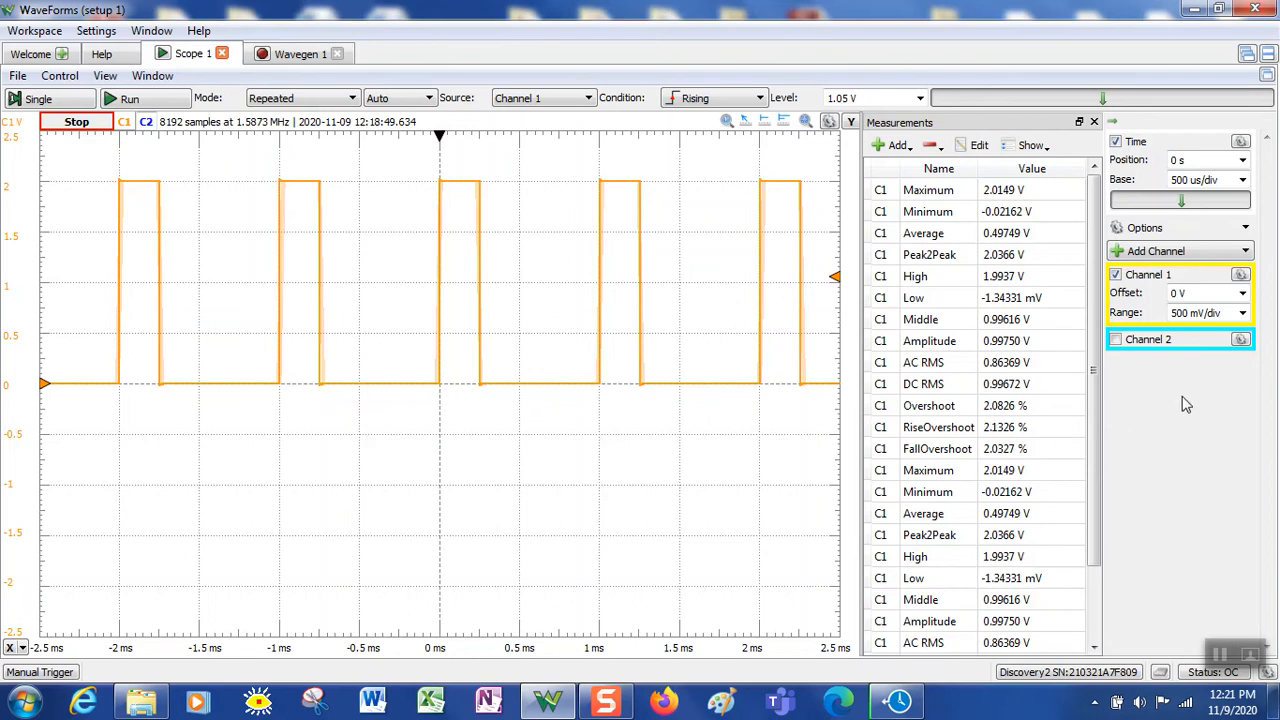
# - Examine the list of Channel 1 vertical measurements, particularly the Average entry and its value
pyautogui.scroll(-2, 1092, 440)
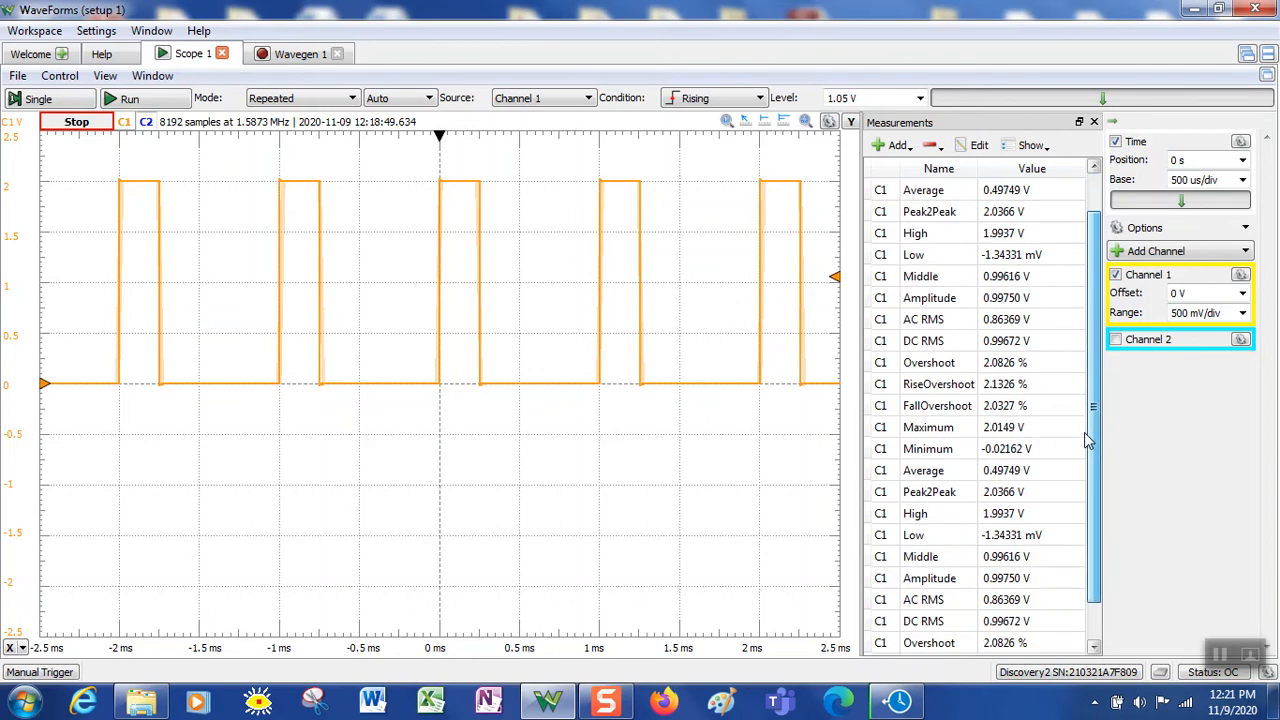
pyautogui.scroll(-2, 1089, 465)
pyautogui.scroll(4, 1089, 470)
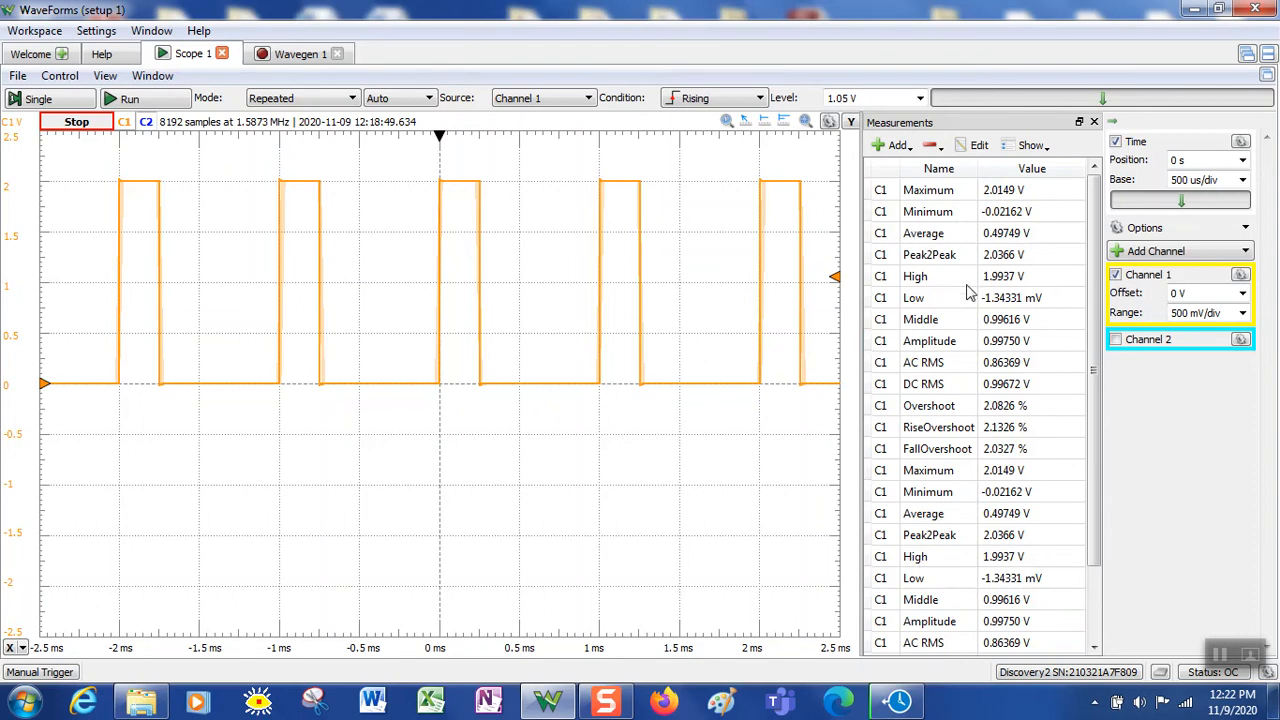
pyautogui.click(935, 237)
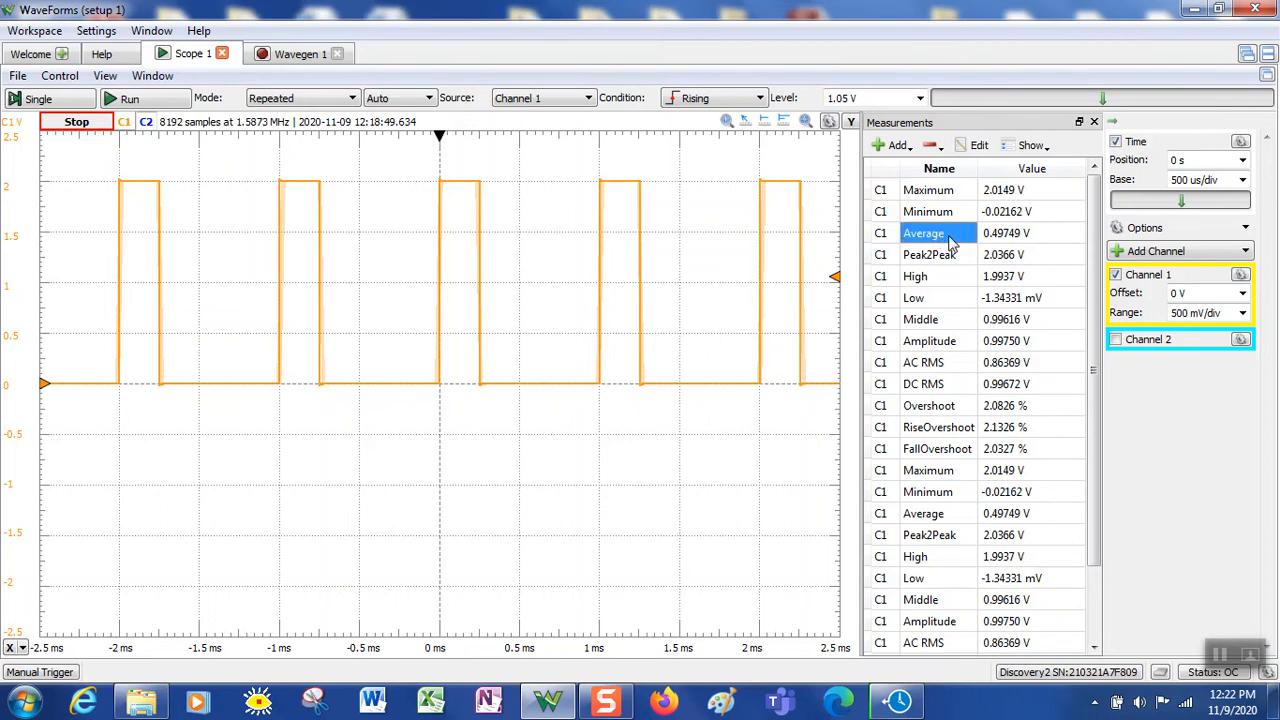
pyautogui.click(885, 237)
pyautogui.click(950, 238)
pyautogui.click(1030, 240)
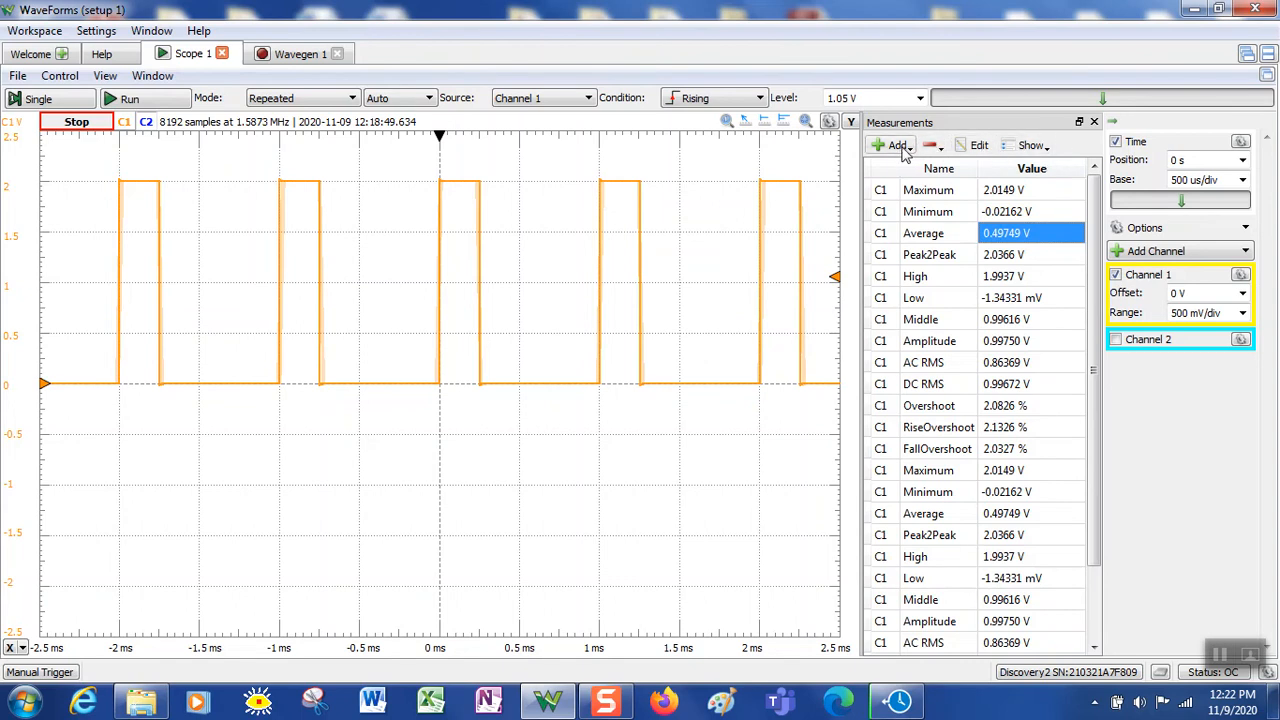
pyautogui.click(915, 236)
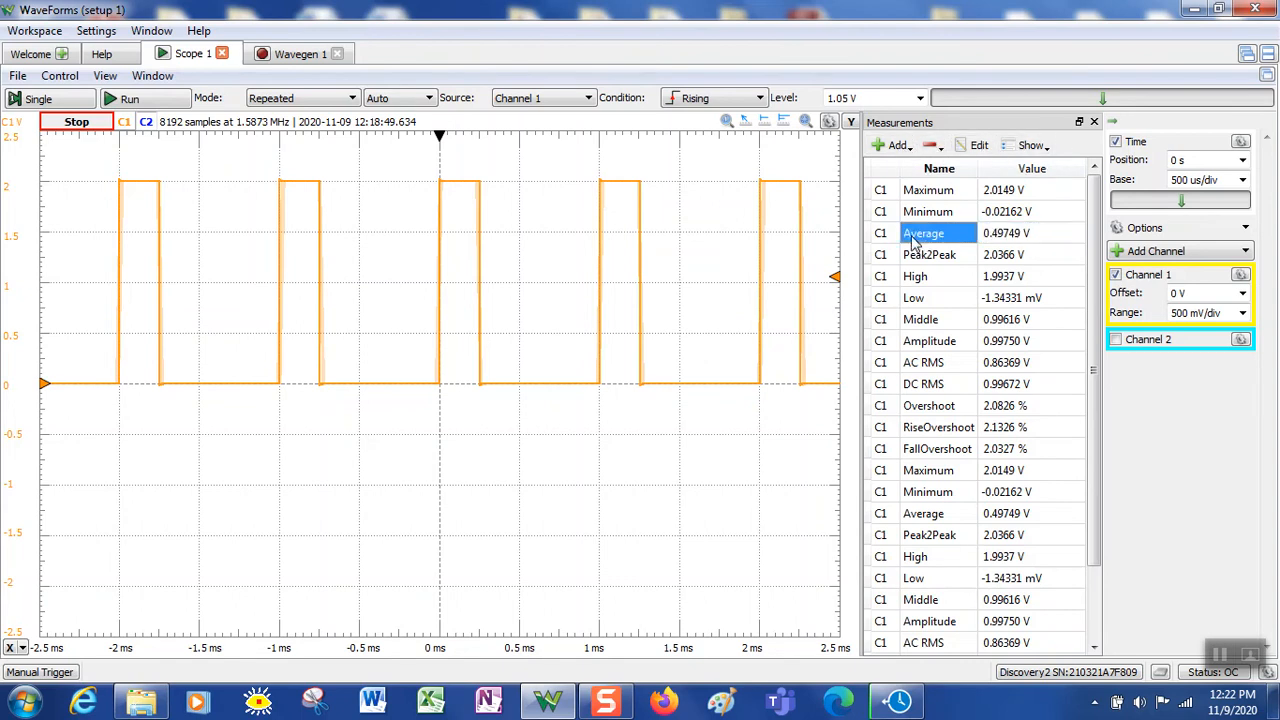
pyautogui.click(899, 147)
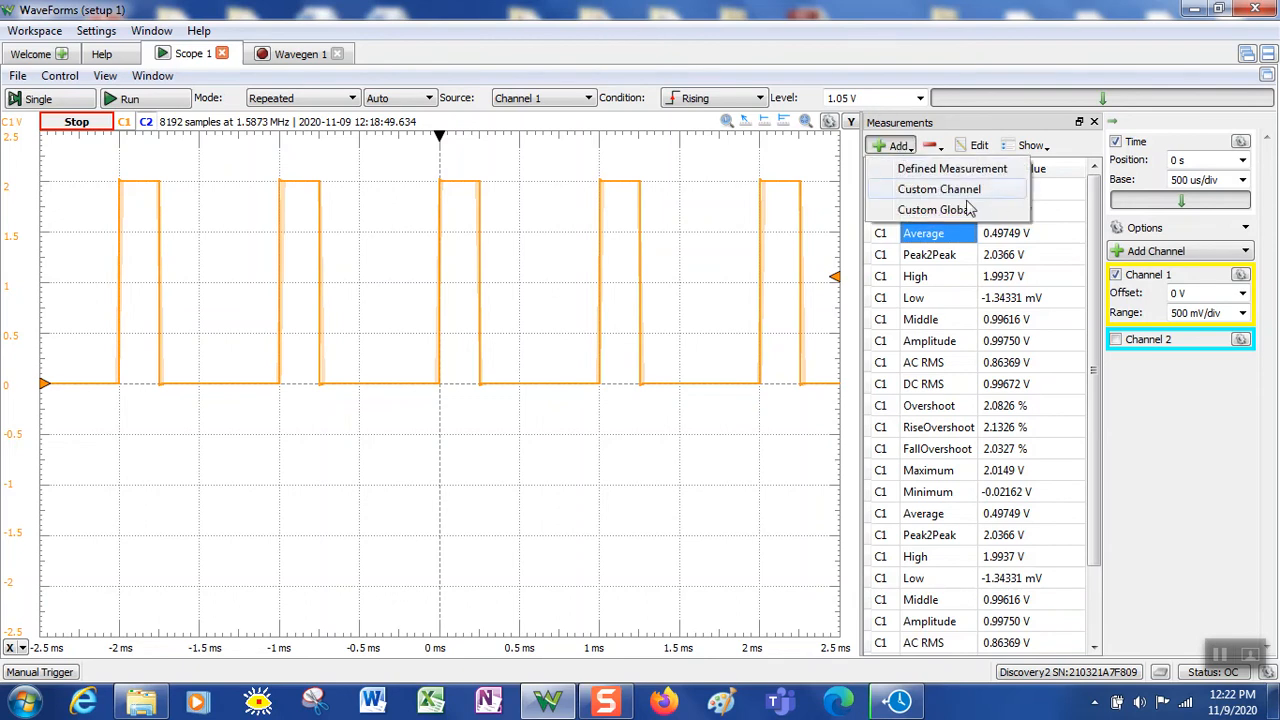
pyautogui.click(952, 170)
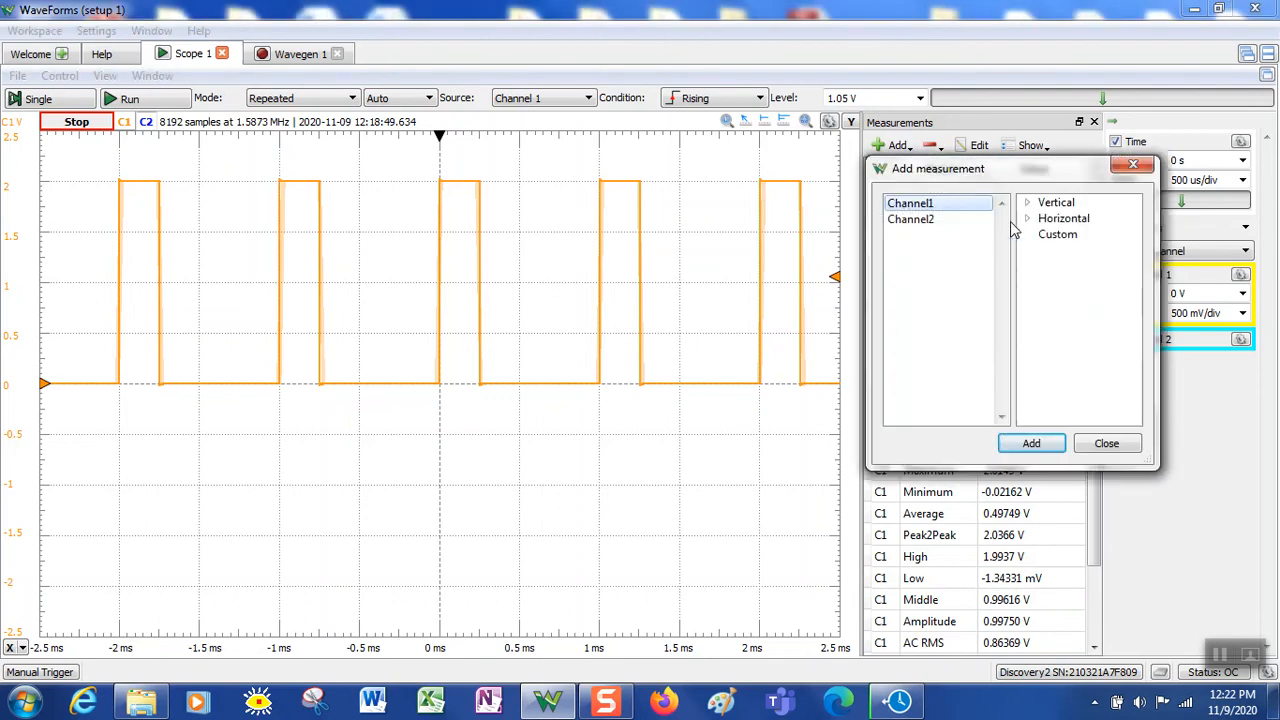
pyautogui.click(1108, 444)
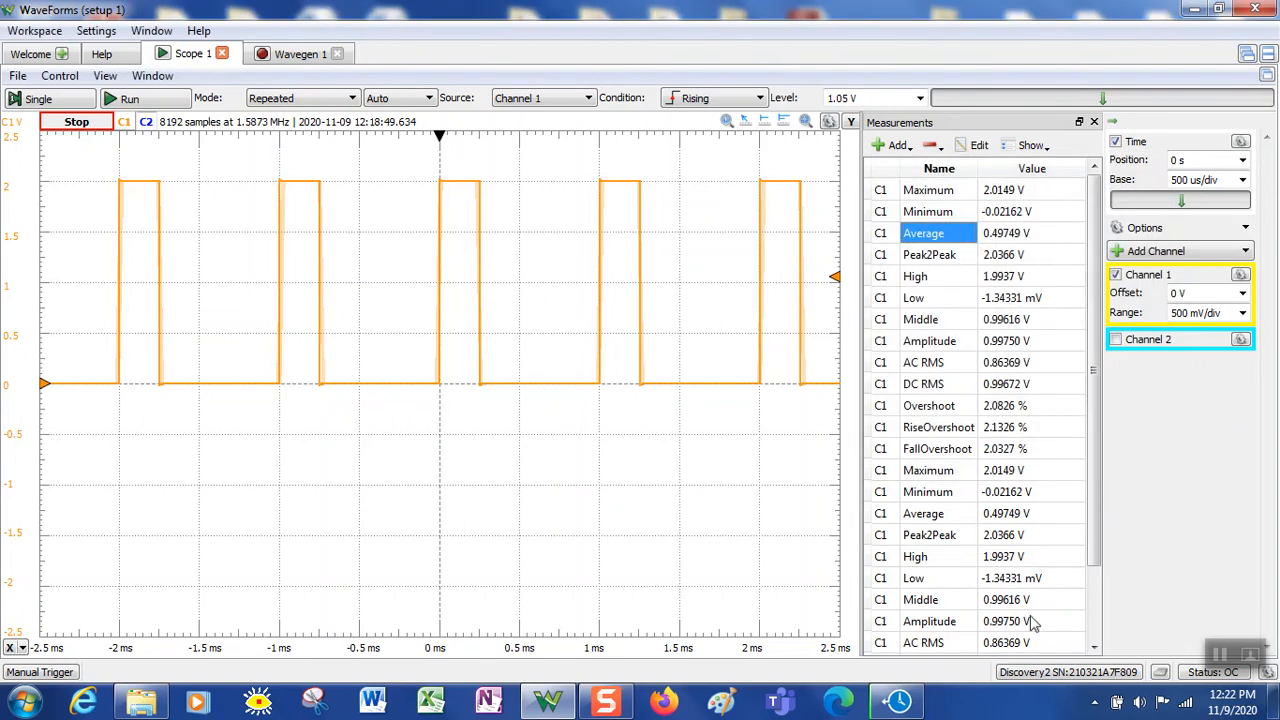
pyautogui.click(1222, 656)
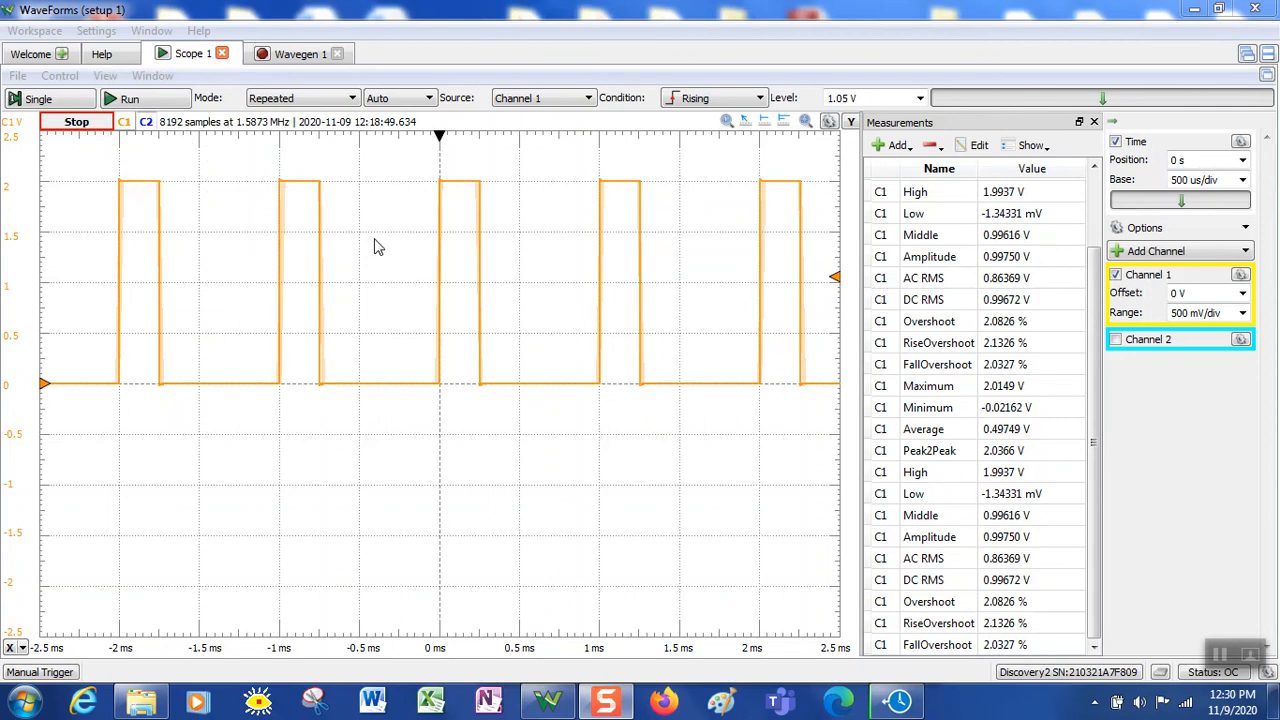
# - Change the Wavegen Channel 1 waveform type to Sine and set its offset to 0 V
pyautogui.click(303, 58)
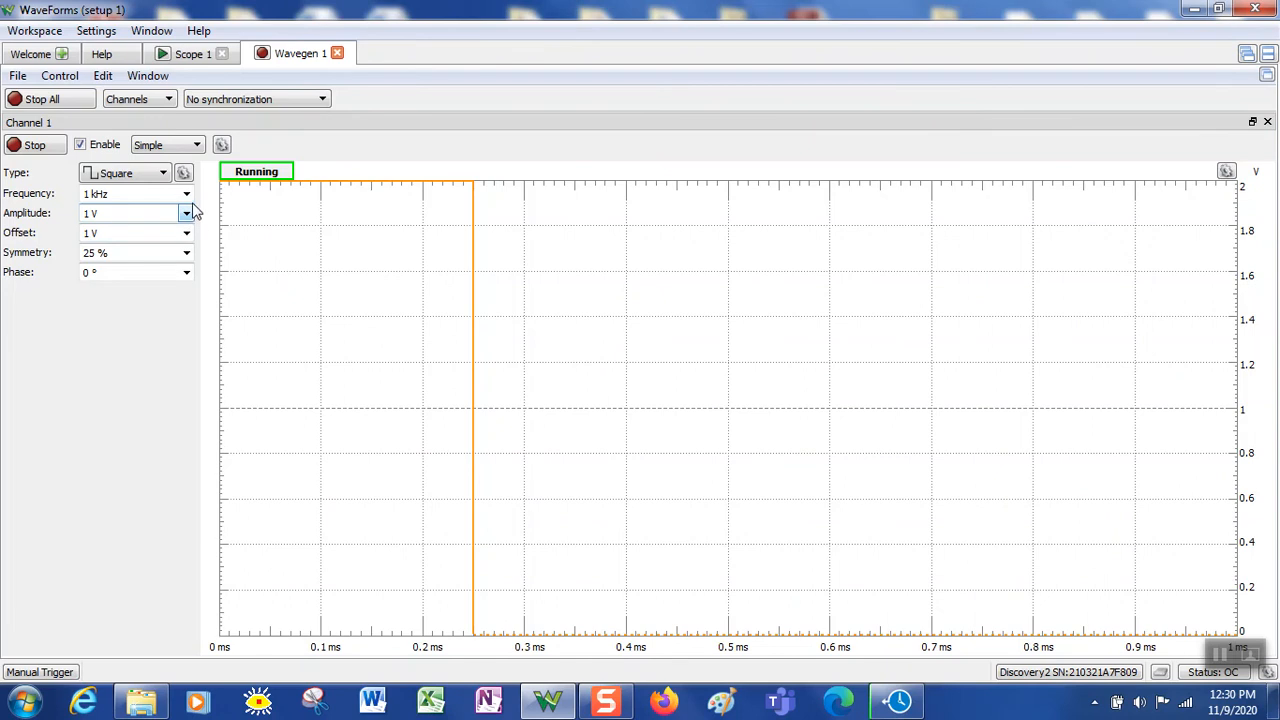
pyautogui.click(166, 175)
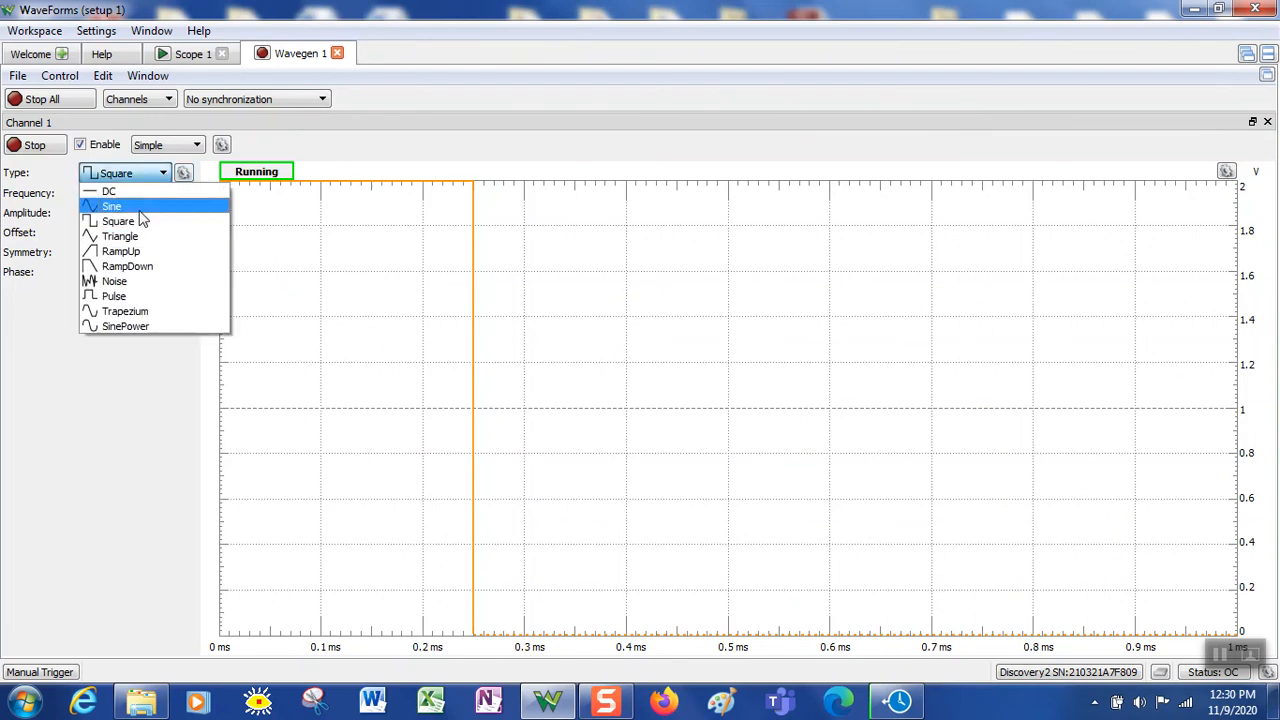
pyautogui.click(158, 206)
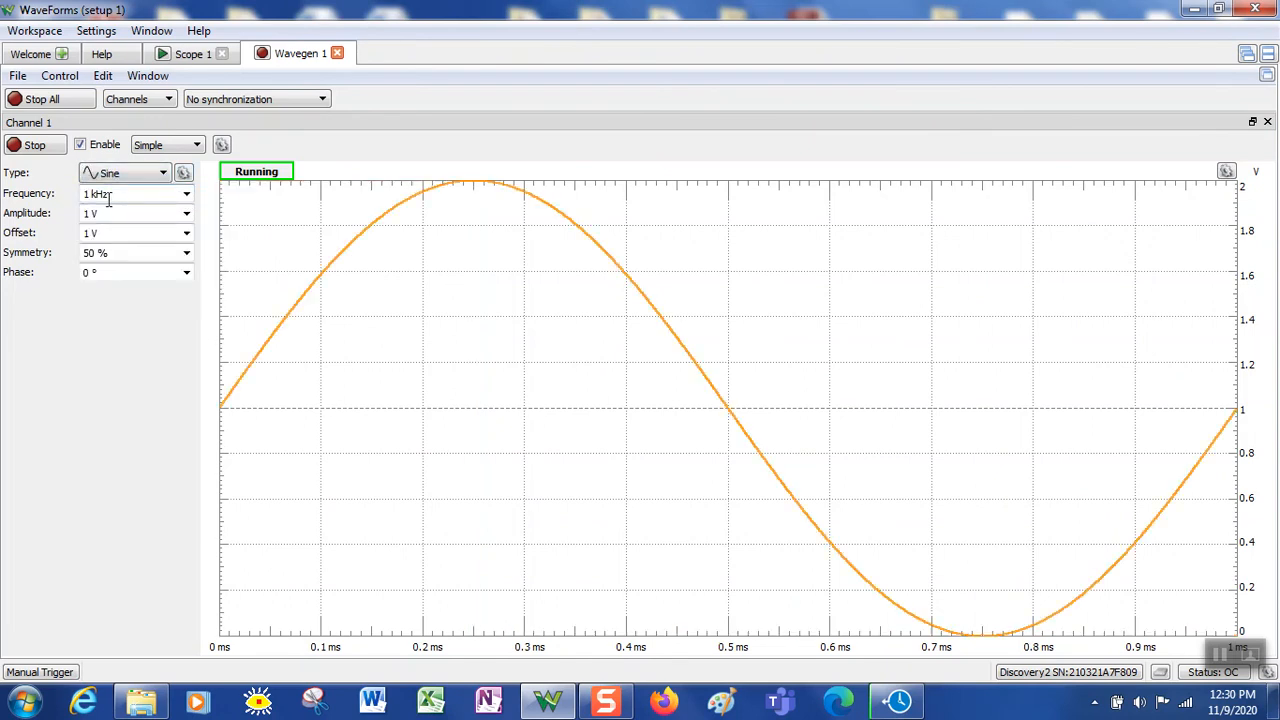
pyautogui.click(186, 233)
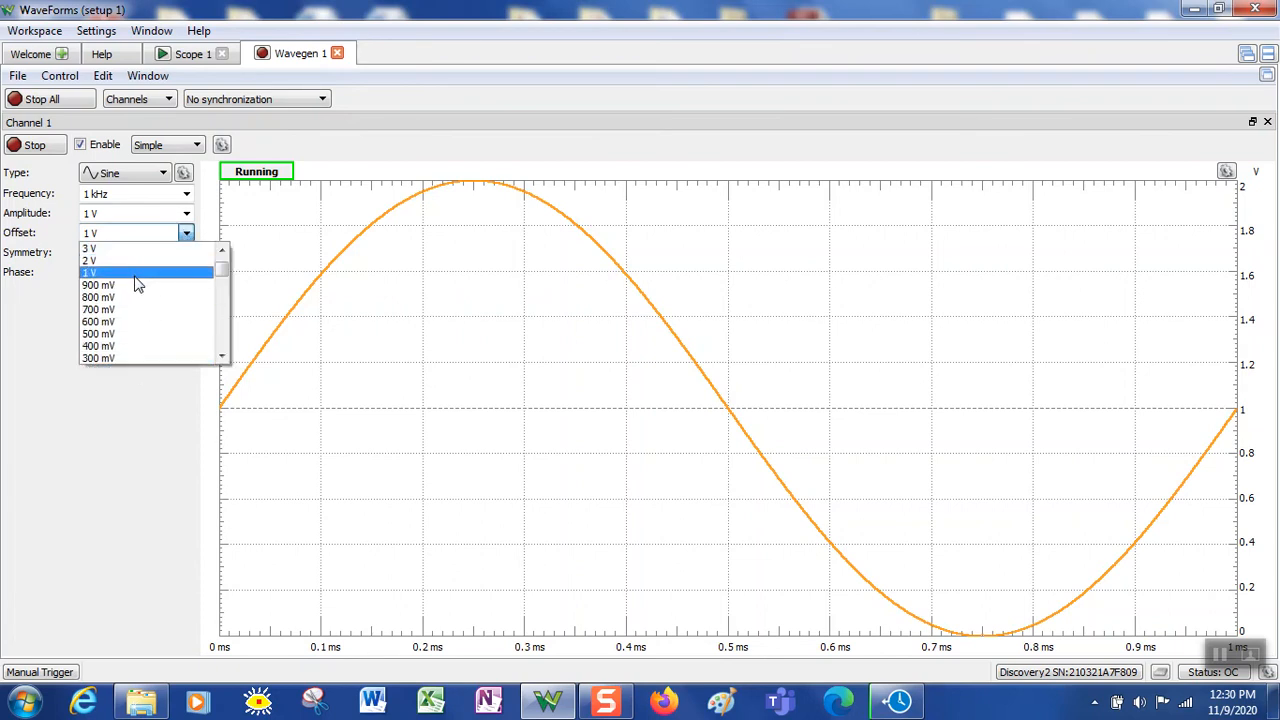
pyautogui.moveTo(222, 272); pyautogui.dragTo(230, 306)
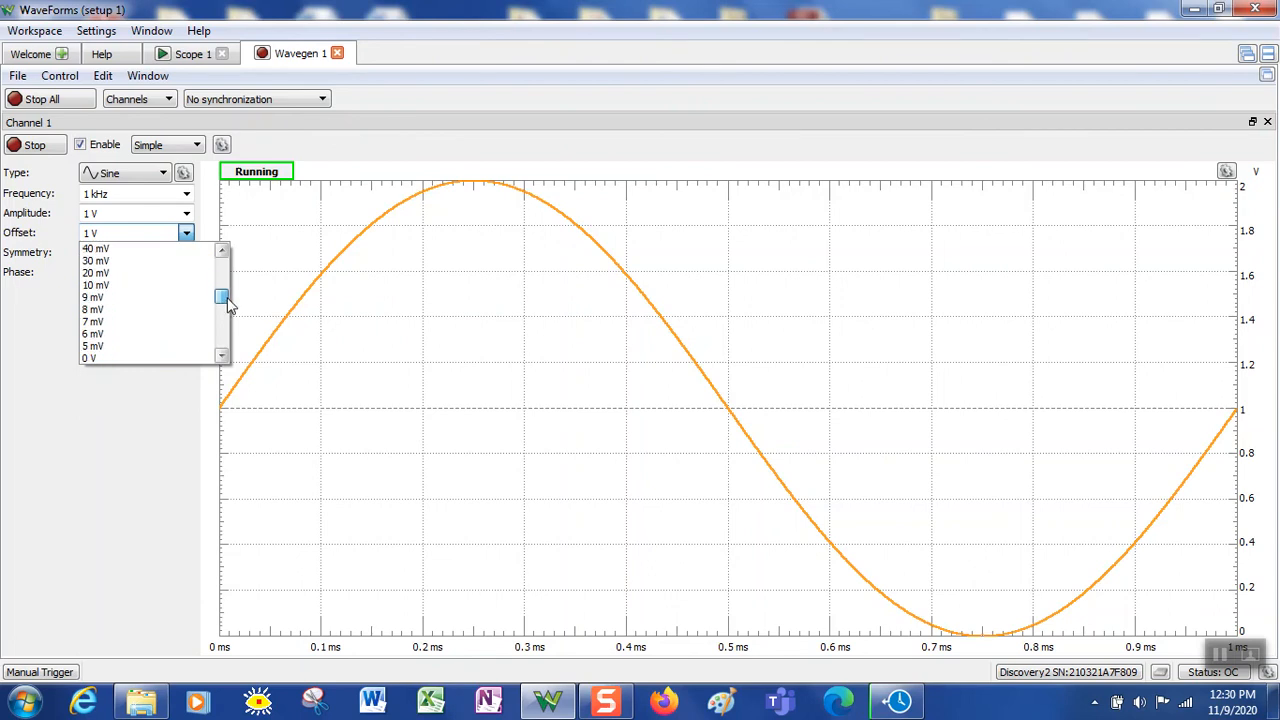
pyautogui.click(157, 358)
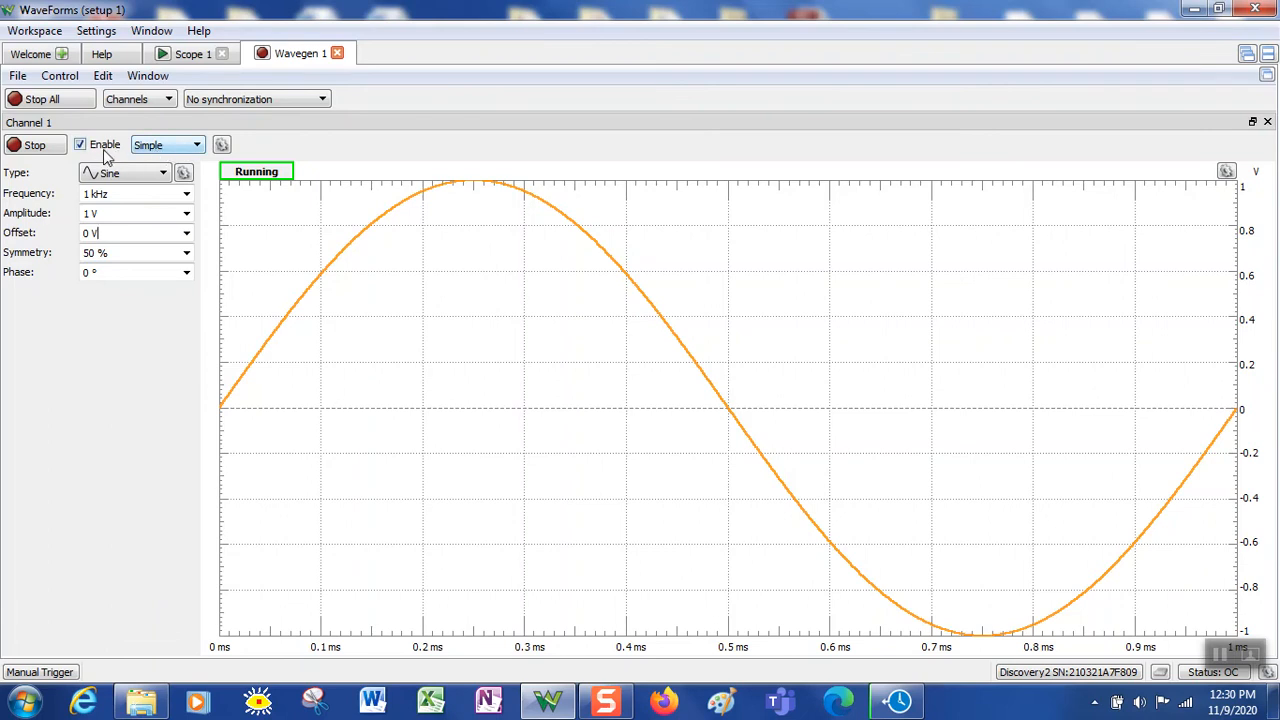
# - Run the scope on the sine signal, try a trigger level of 1.55 V, and lower the level to -50 mV
pyautogui.click(193, 54)
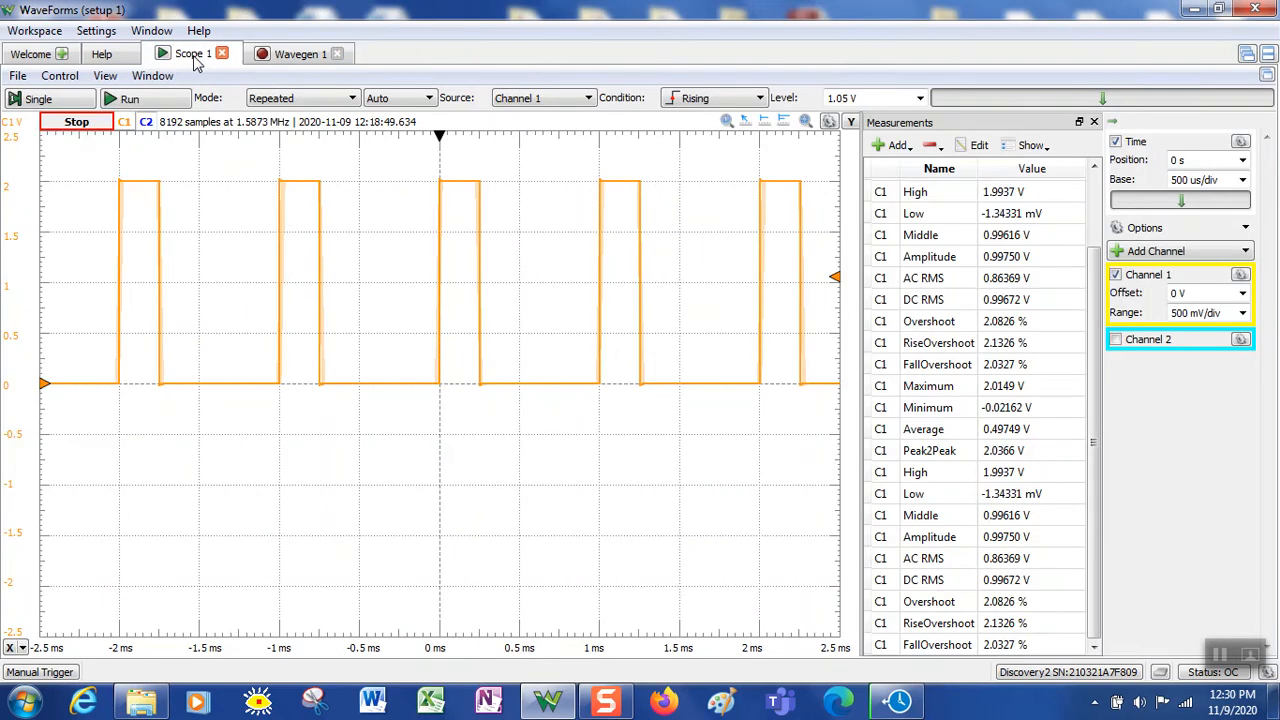
pyautogui.click(130, 99)
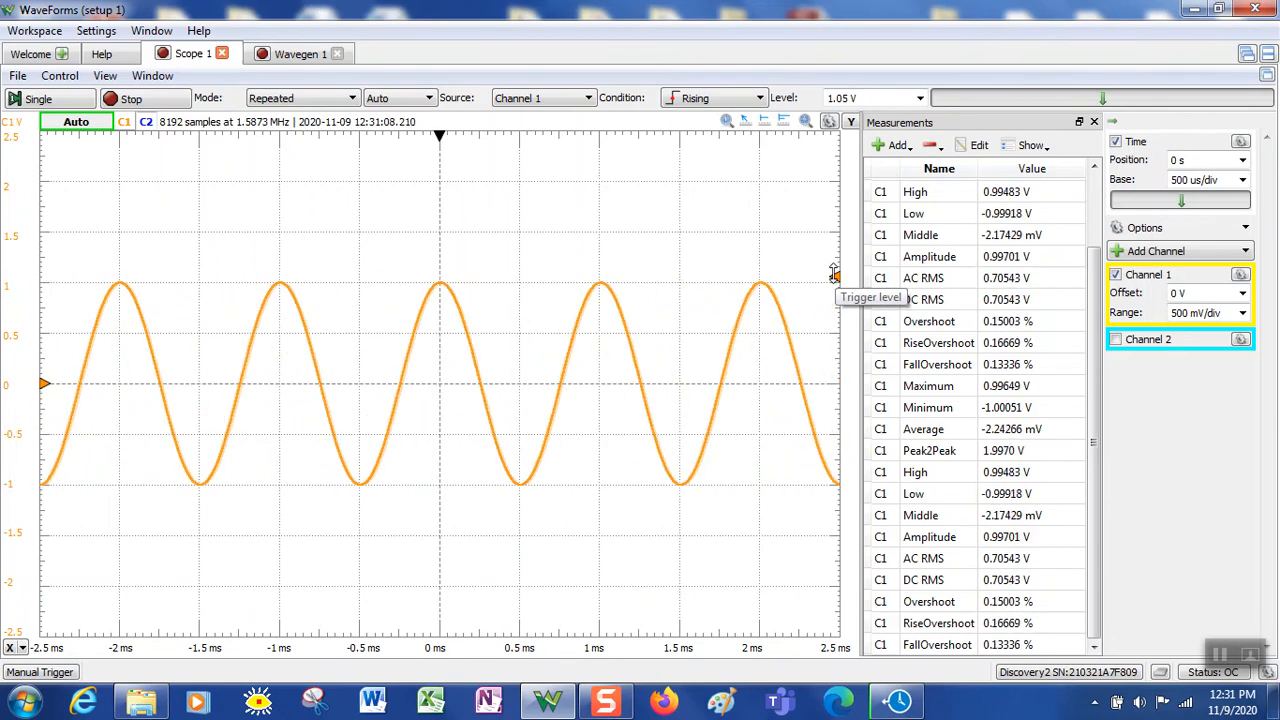
pyautogui.moveTo(834, 274); pyautogui.dragTo(820, 228)
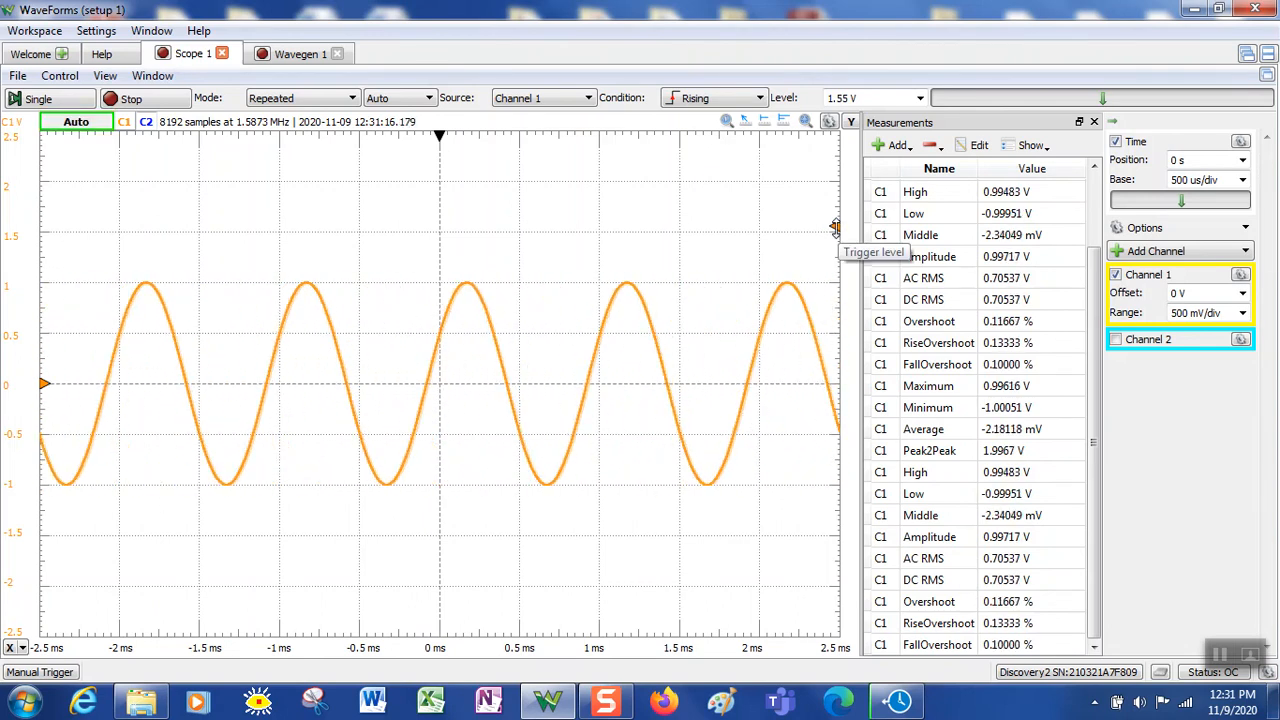
pyautogui.moveTo(835, 226); pyautogui.dragTo(817, 386)
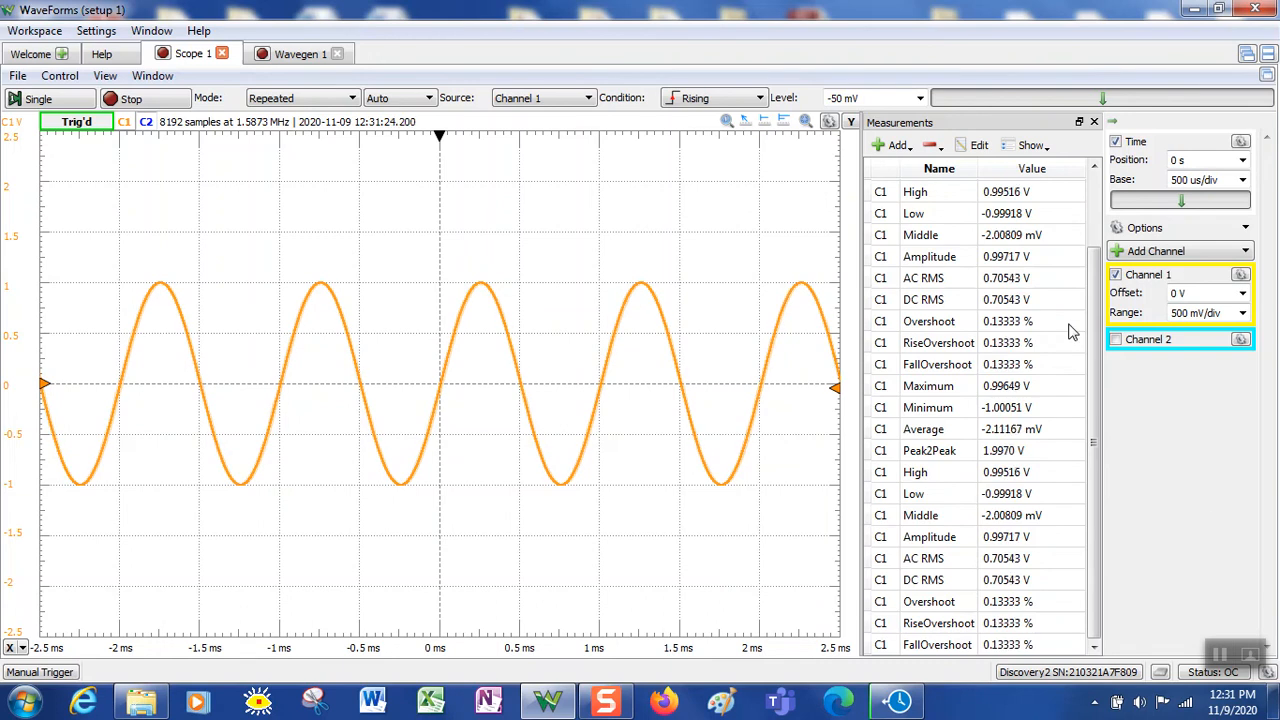
# - Stop the scope acquisition and save the workspace under its existing name
pyautogui.click(150, 100)
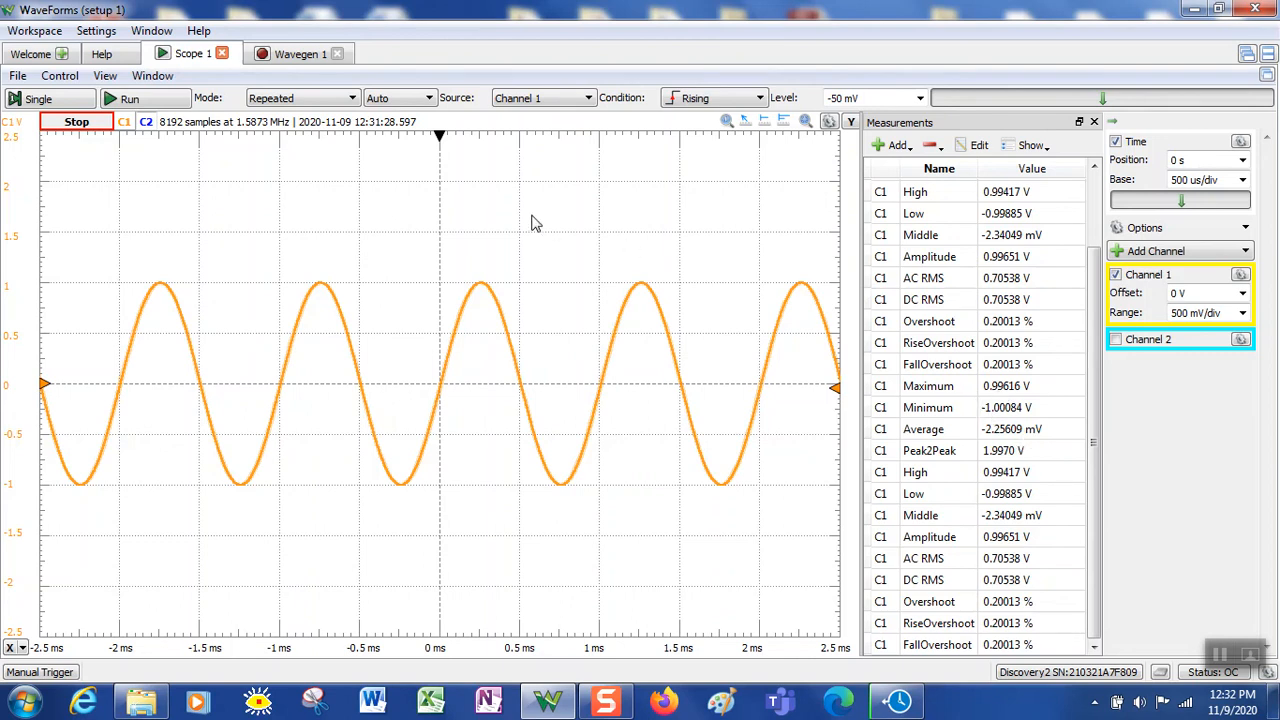
pyautogui.click(35, 33)
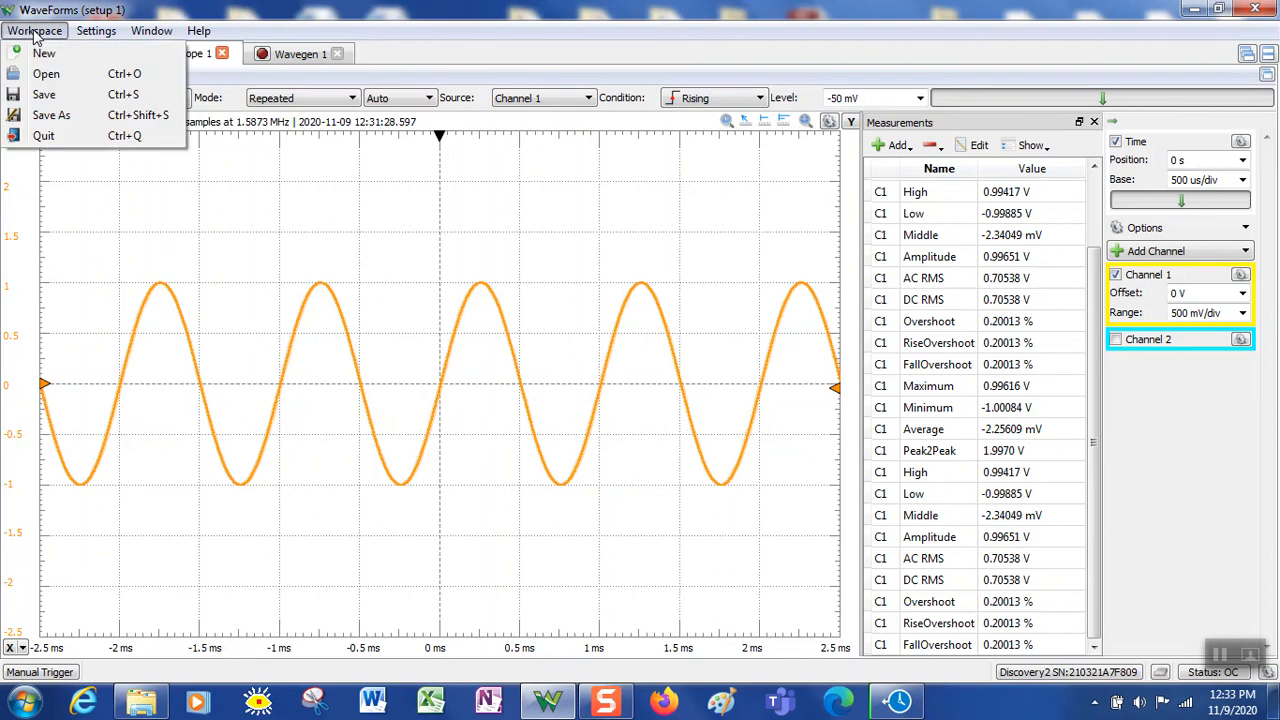
pyautogui.click(46, 97)
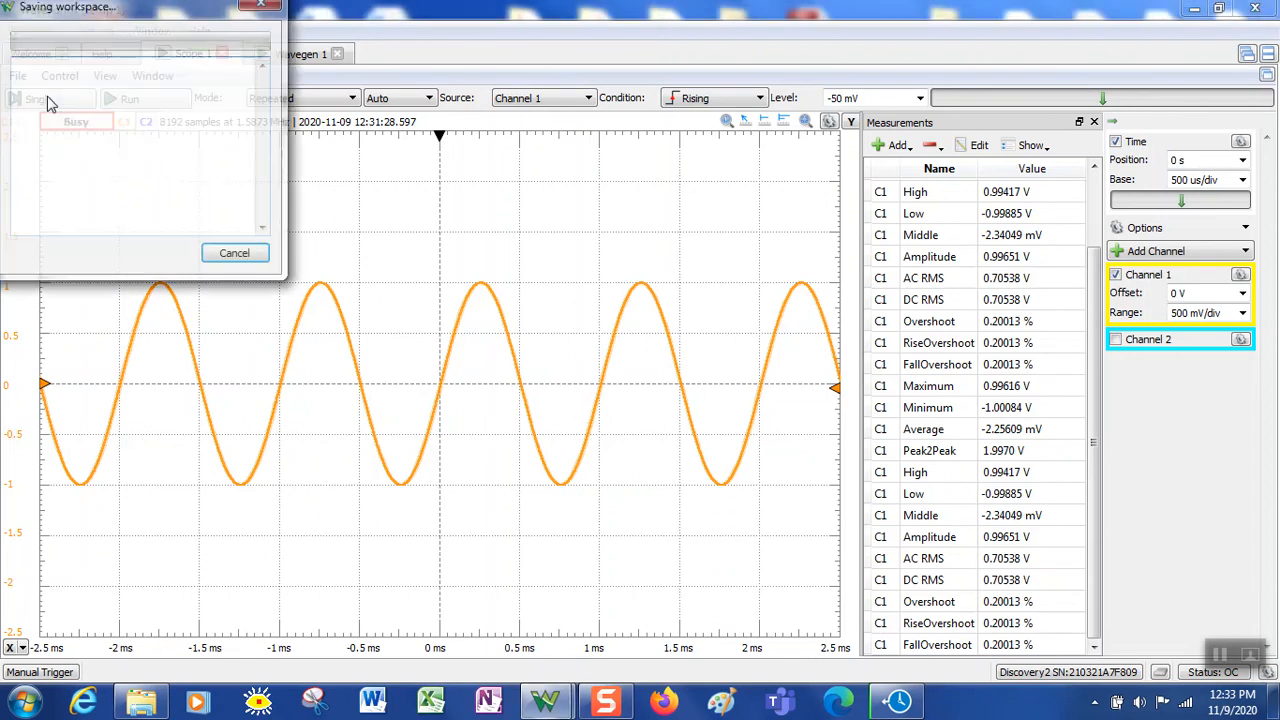